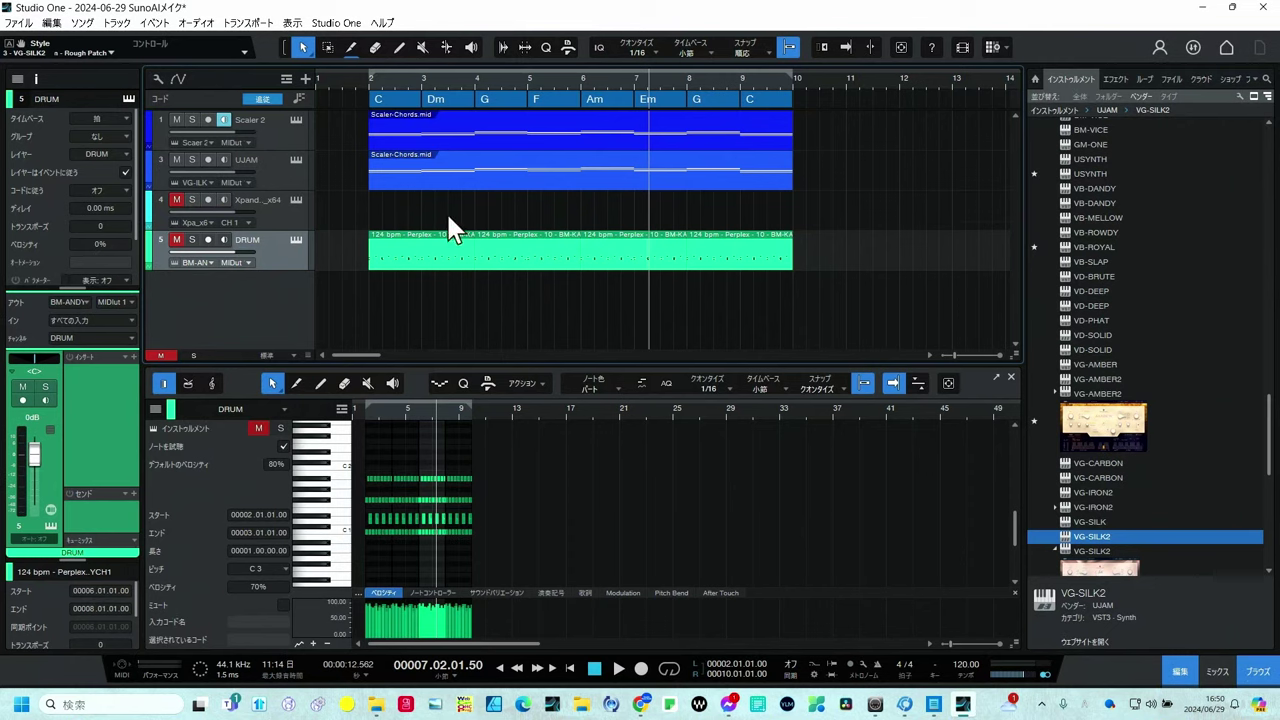
Place Scaler's D min9 chord from the Minor 7th,9ths voicings over bar 3 of the Scaler 2 track and apply it to the chord track.
left_click(294, 118)
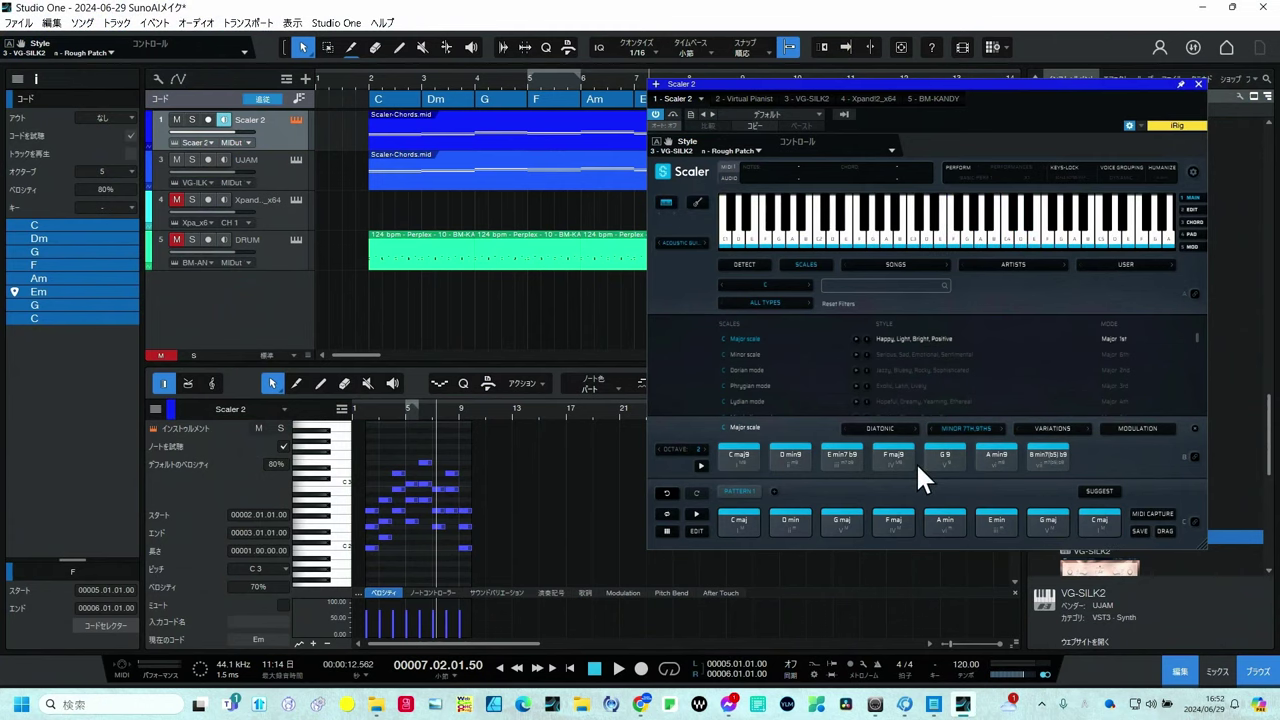
left_click(937, 452)
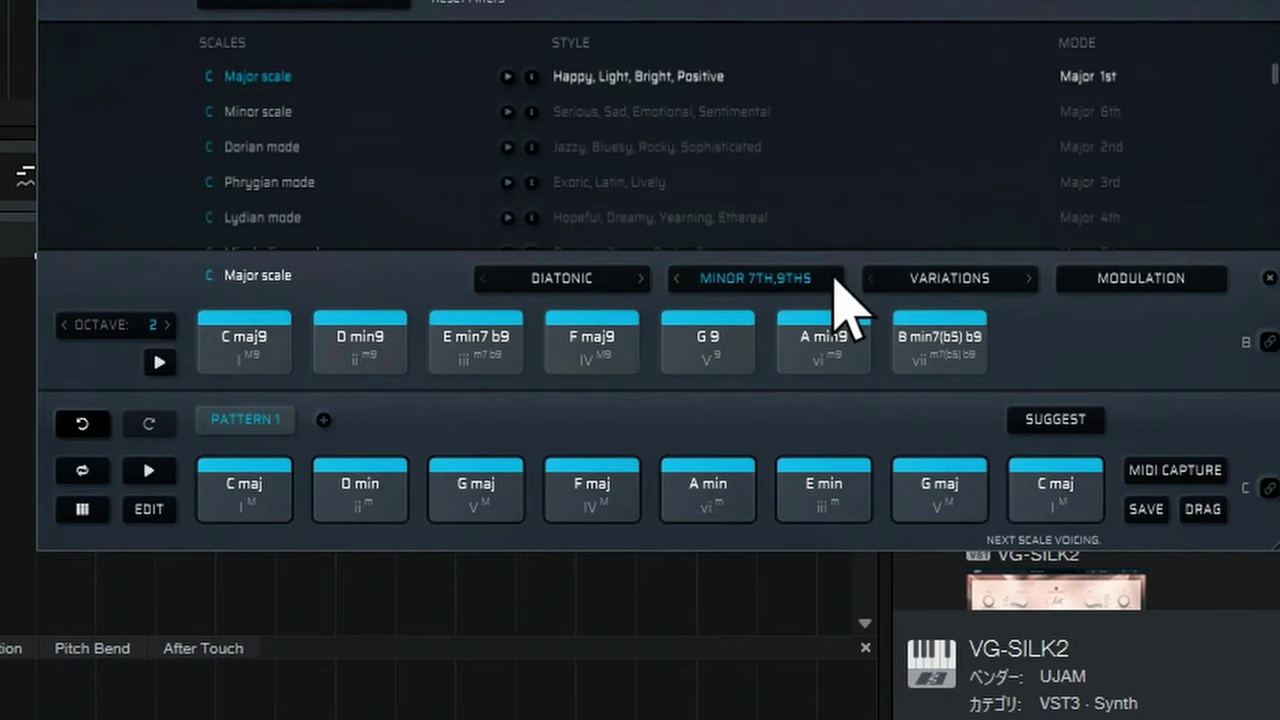
left_click(834, 279)
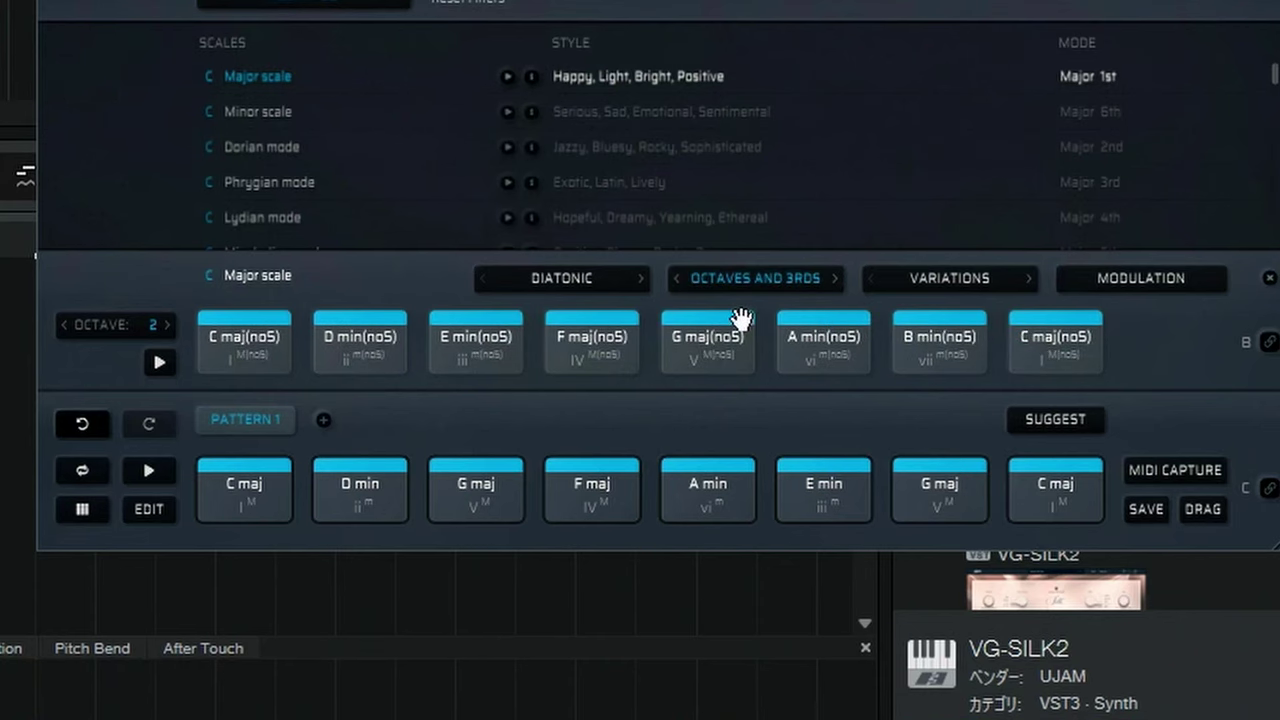
left_click(678, 280)
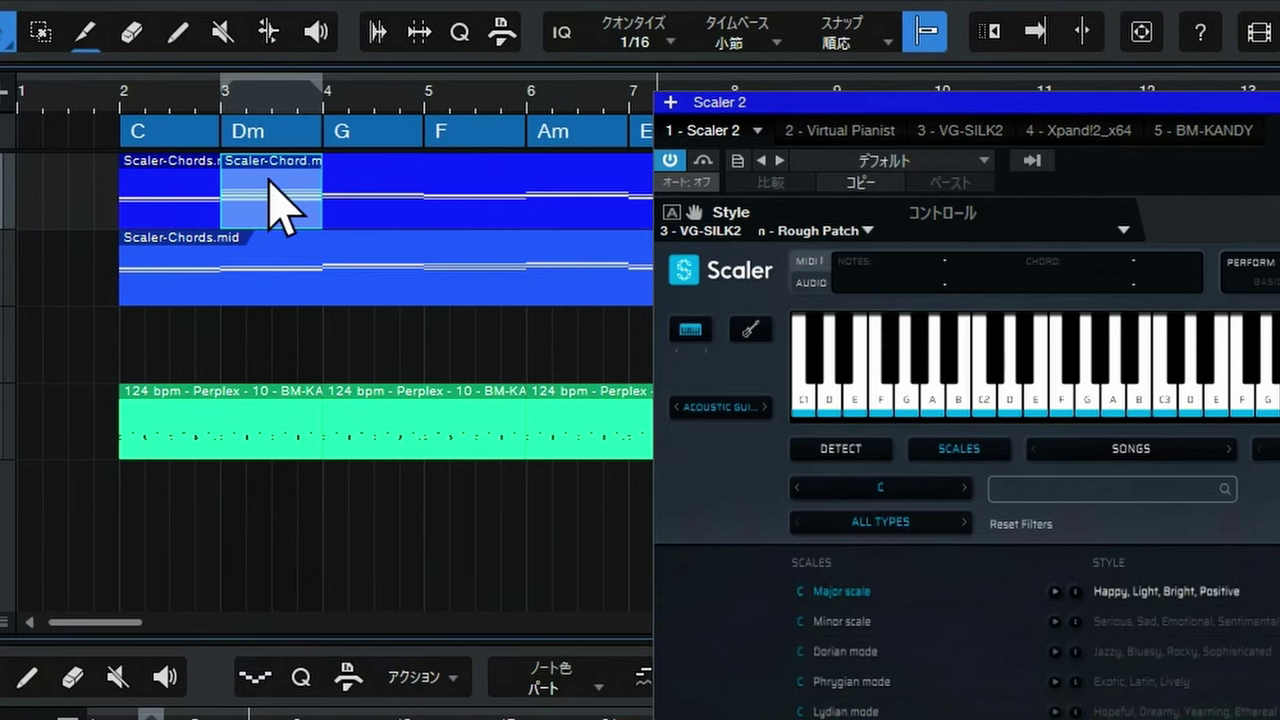
left_click_drag(268, 180, 272, 129)
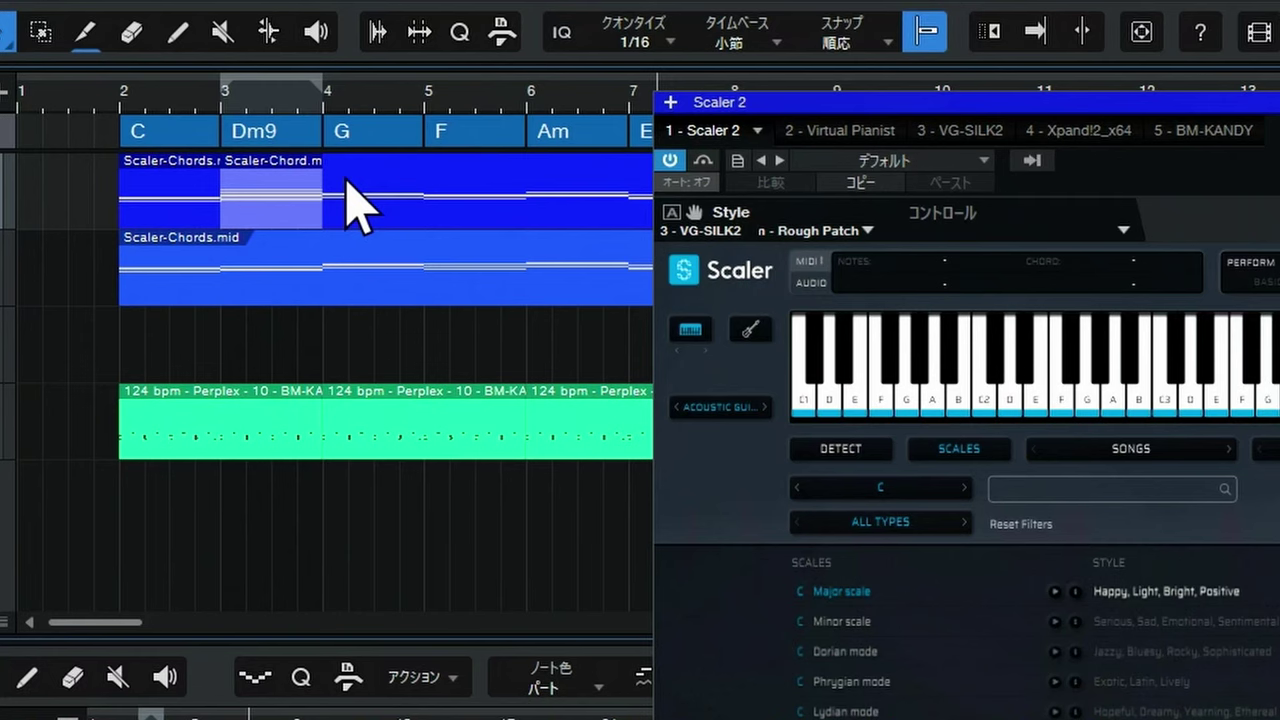
left_click_drag(857, 102, 1055, 293)
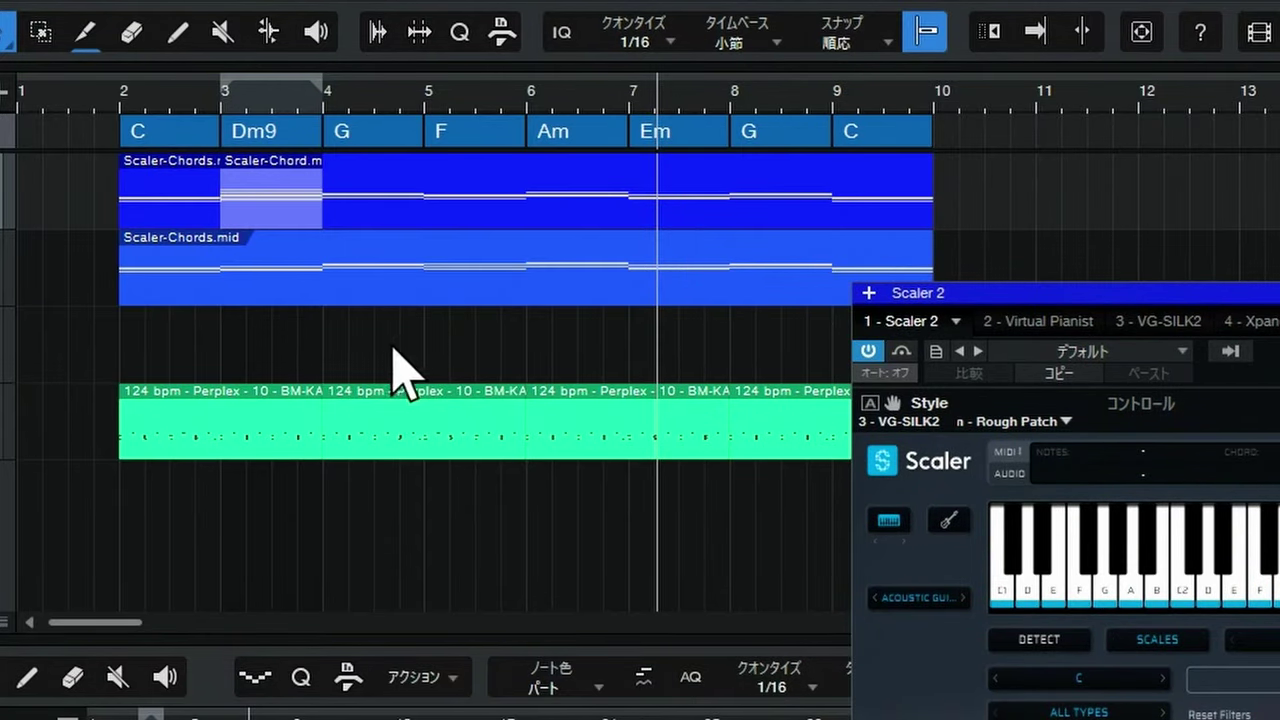
Move the D min9 event from the Scaler 2 track to bar 3 of the UJAM track and play from bar 2.
left_click(281, 292)
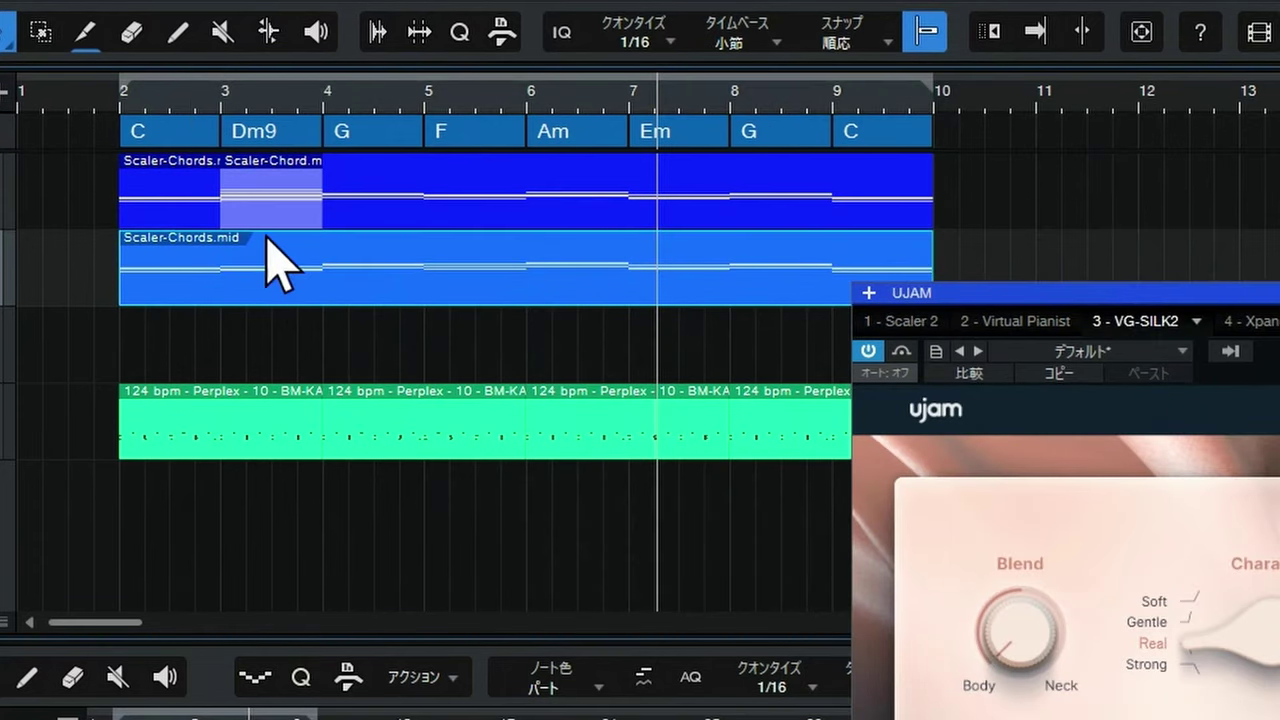
left_click_drag(266, 200, 266, 291)
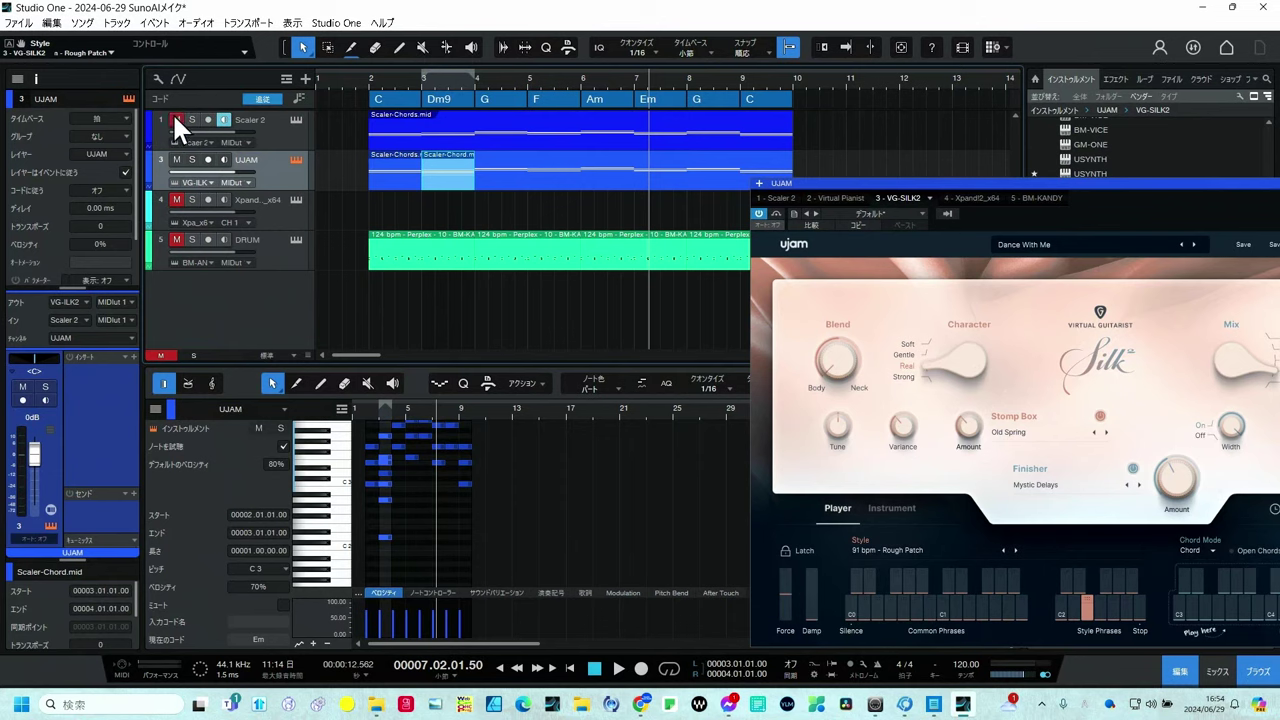
left_click(367, 73)
key("space")
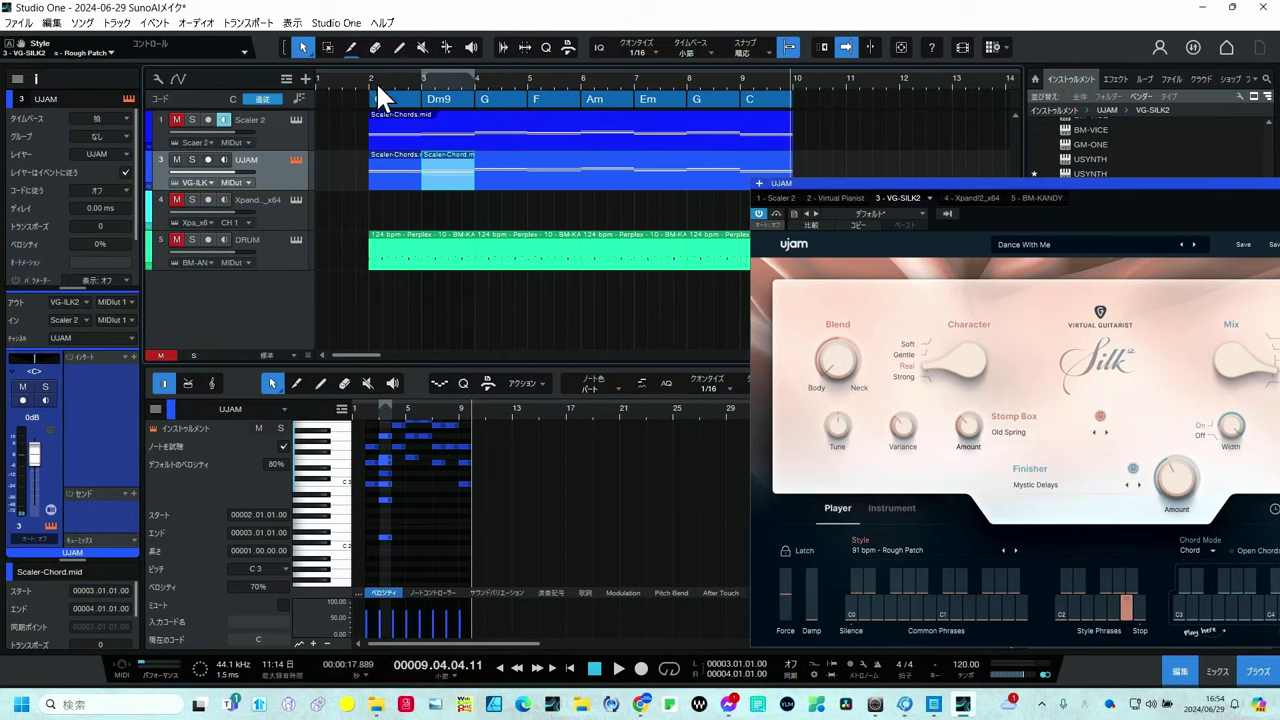
Change the G chord at bar 8 of the chord track to G7 with the chord selector.
double_click(710, 100)
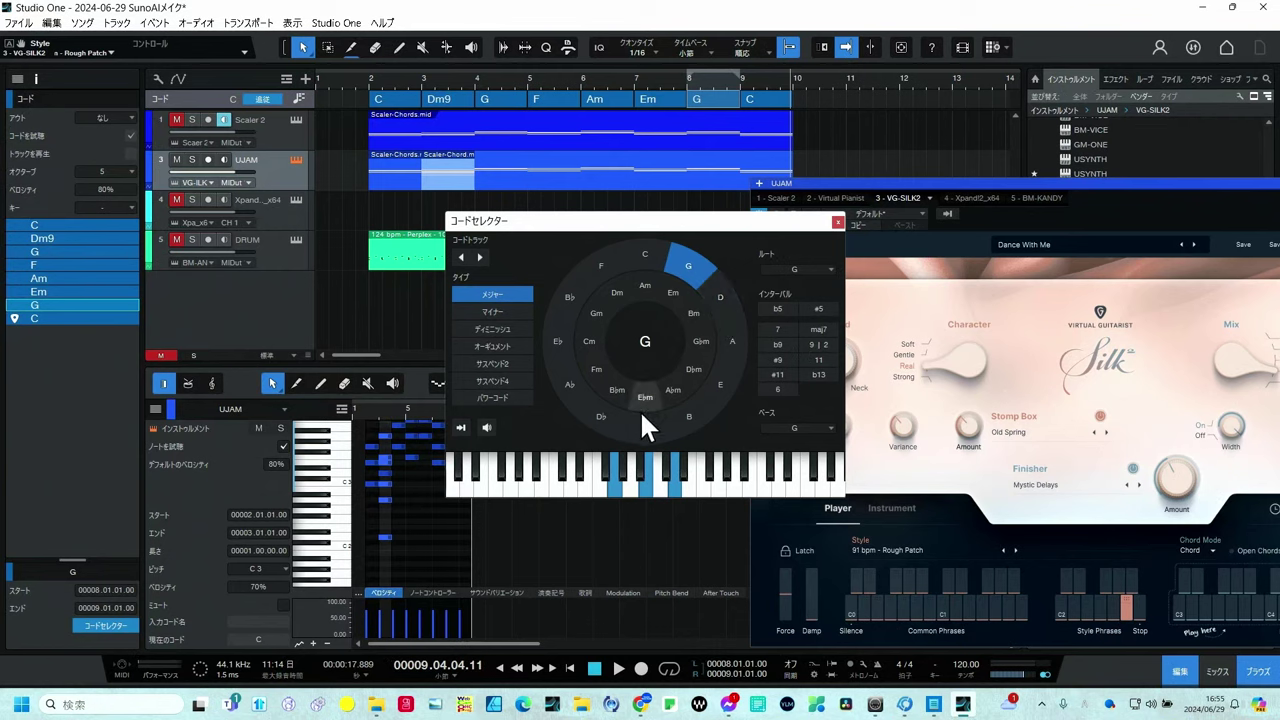
left_click(772, 331)
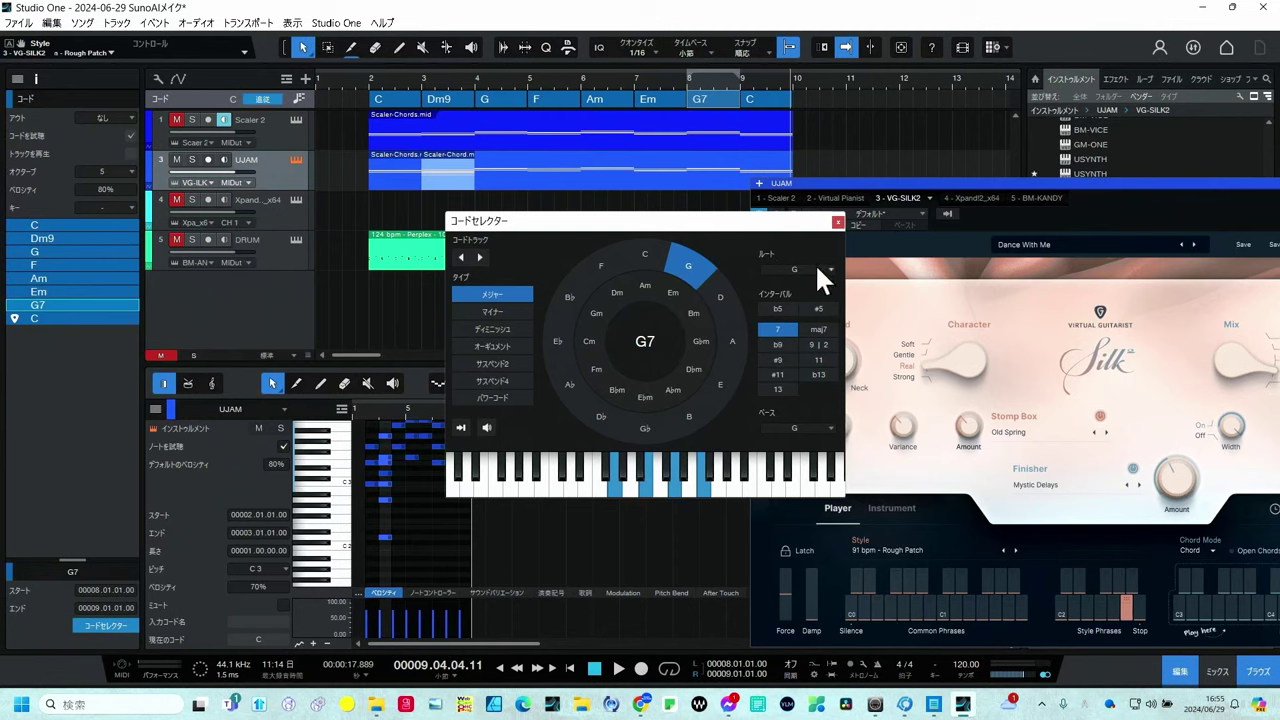
left_click(838, 221)
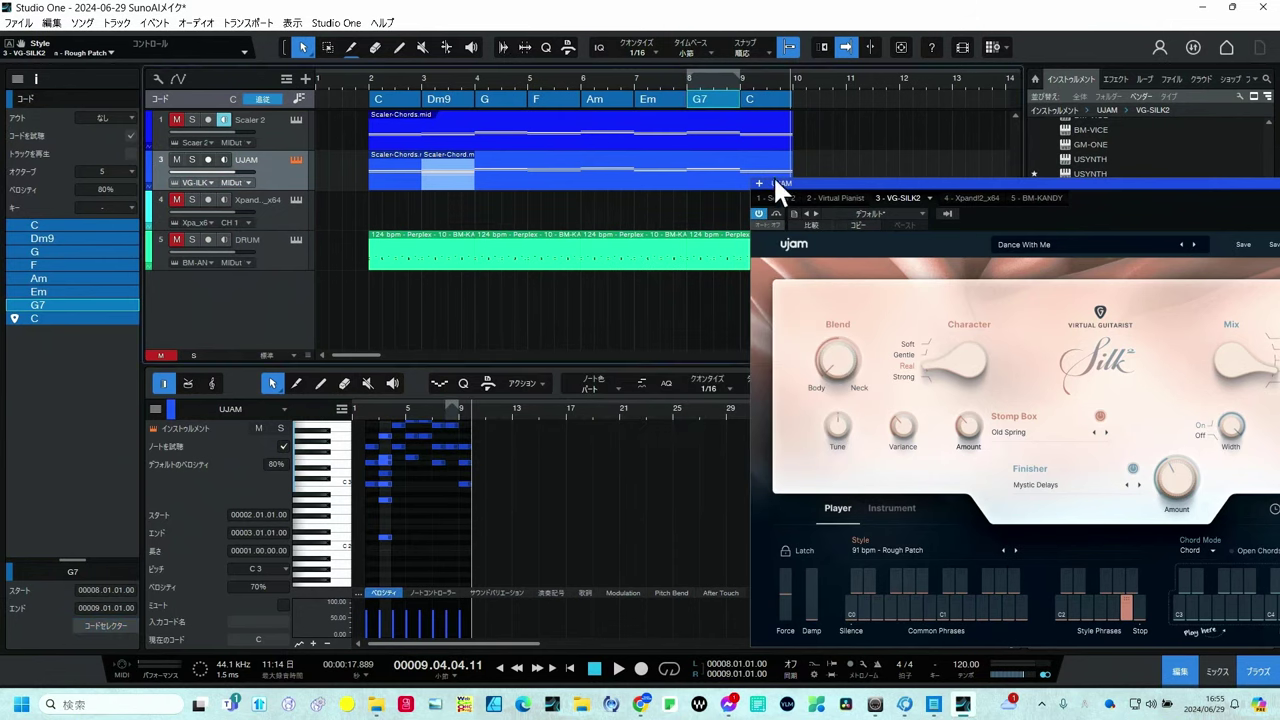
Copy the G7 chord from the chord track into bar 8 of the Scaler 2 and UJAM tracks and play from bar 7.
left_click_drag(720, 97, 717, 120)
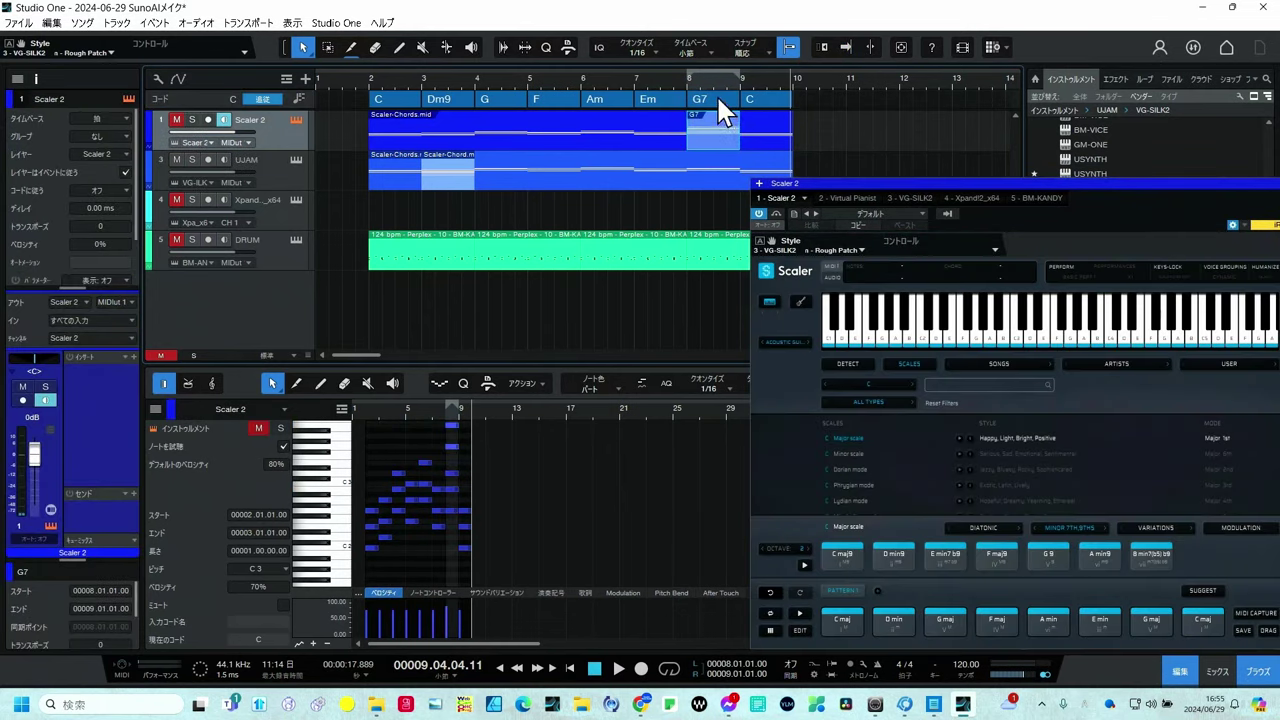
left_click_drag(718, 97, 714, 177)
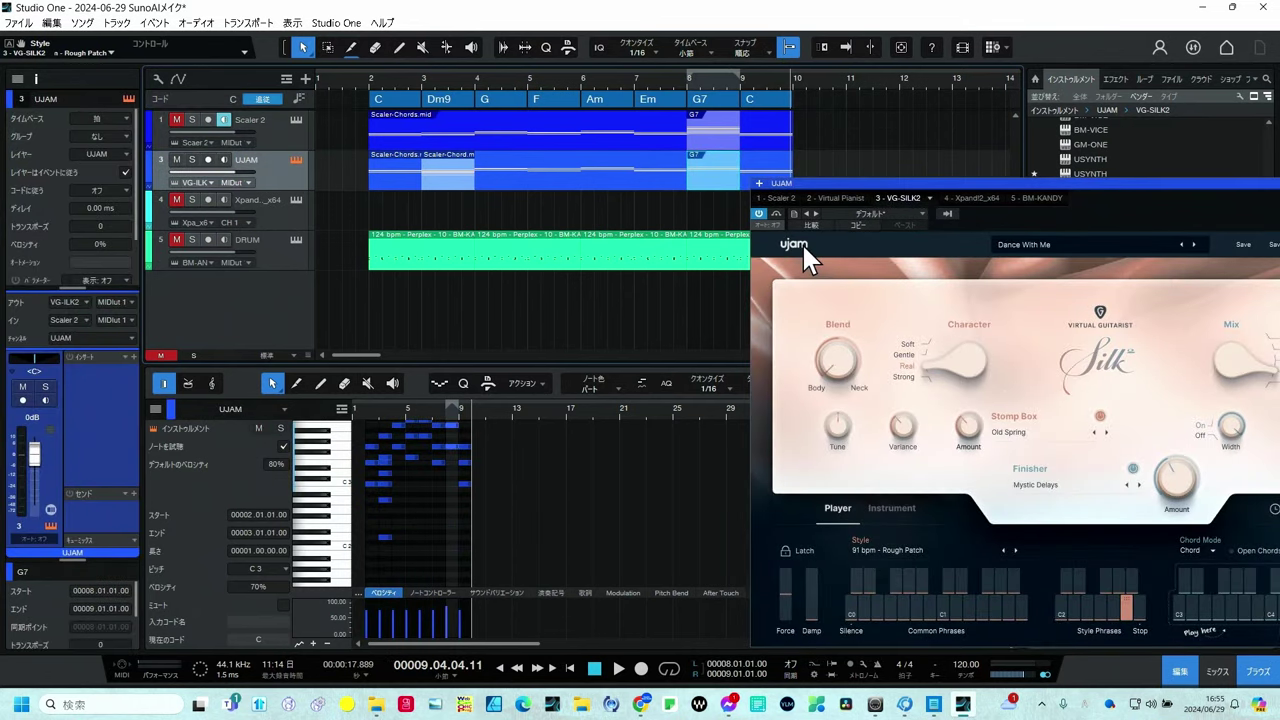
left_click(635, 78)
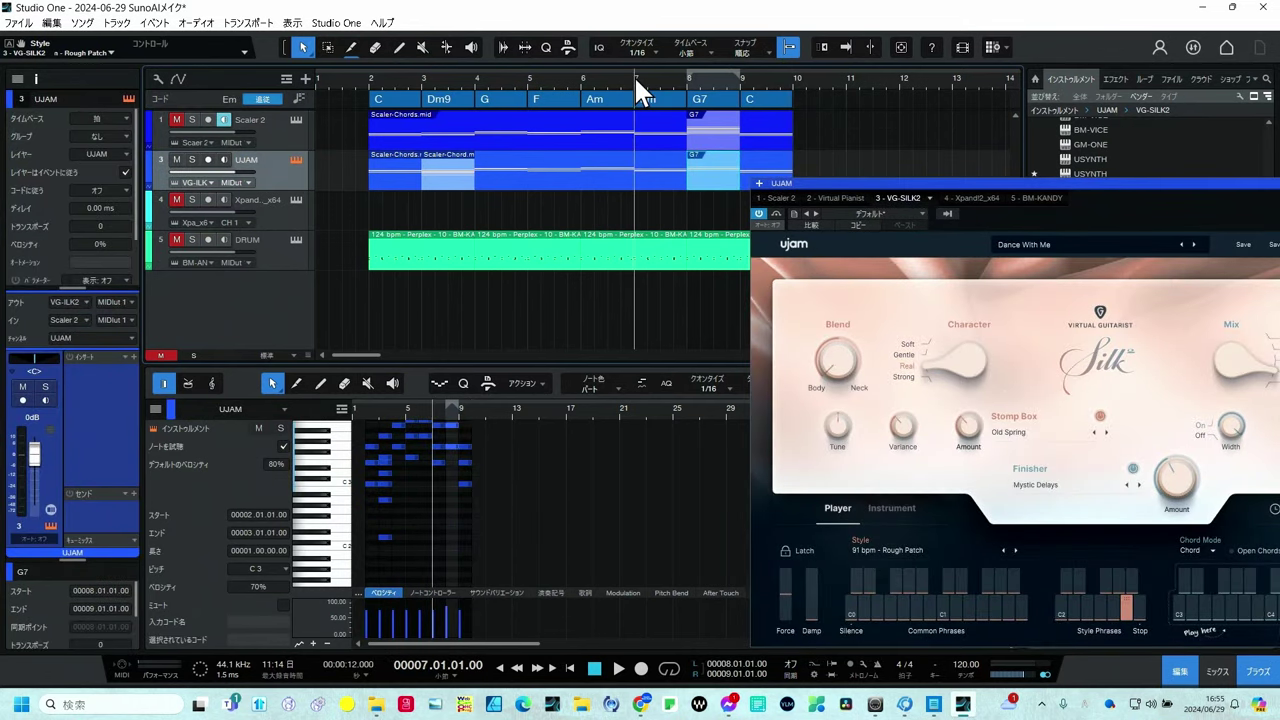
key("space")
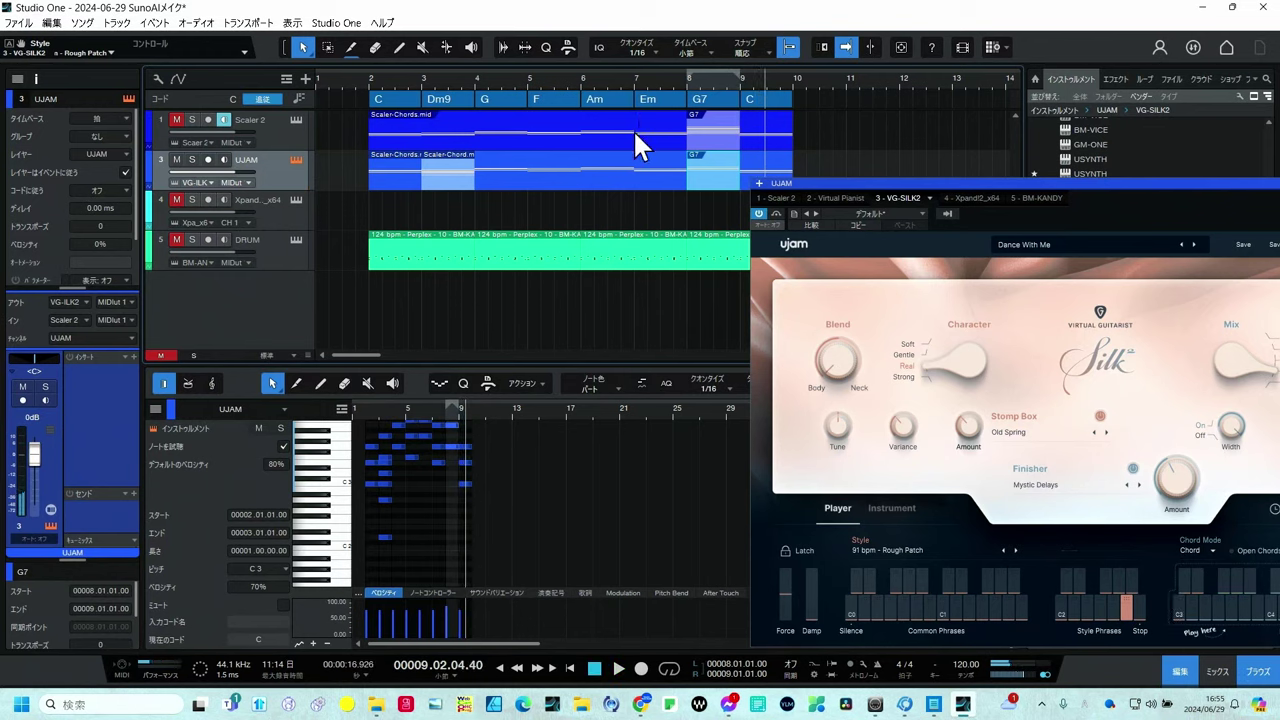
Unmute the Scaler 2 track and play the song from just before bar 2.
left_click(186, 128)
left_click(363, 77)
key("space")
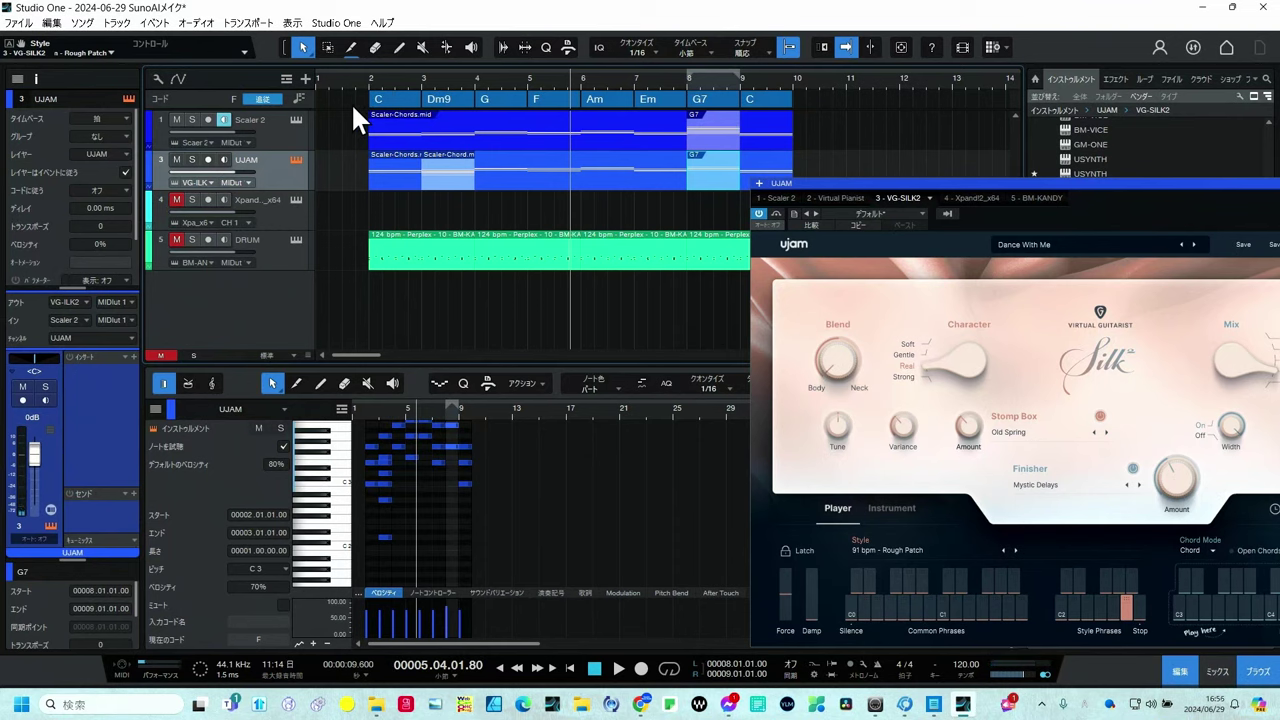
Enable Perform mode in Scaler 2 and choose the Adagietto performance from the Adagio group.
left_click(295, 119)
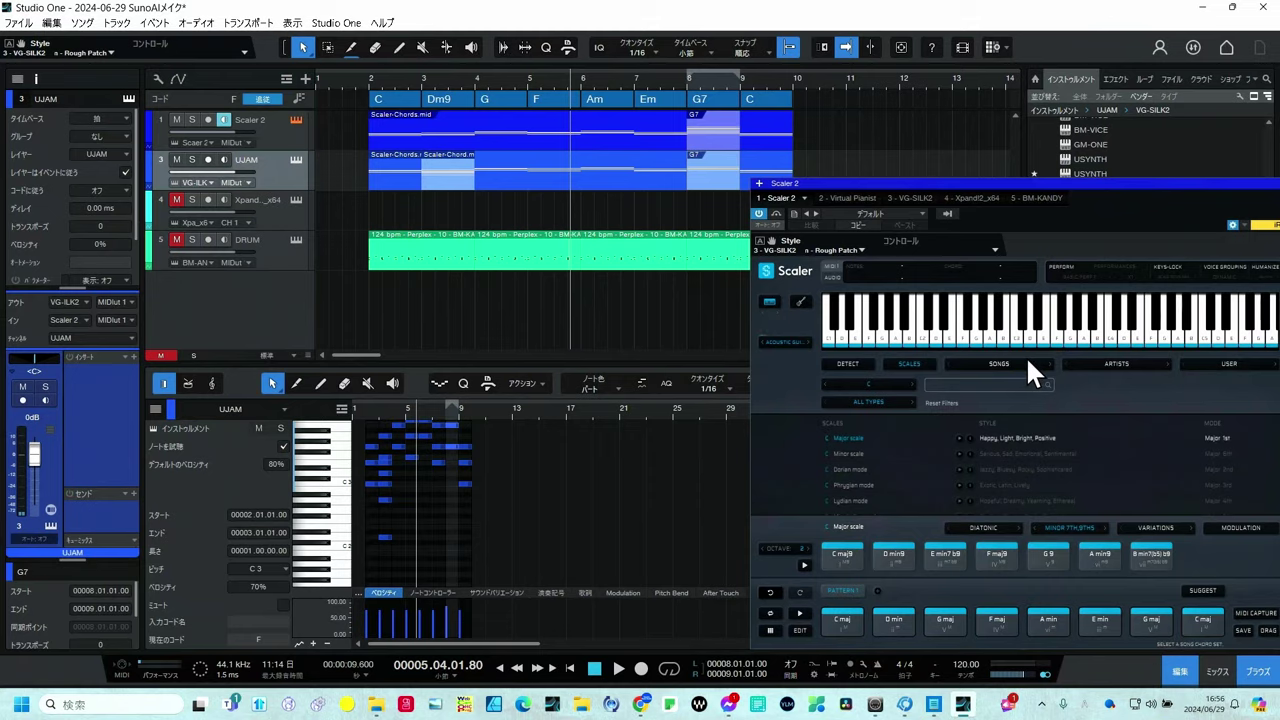
left_click(1064, 268)
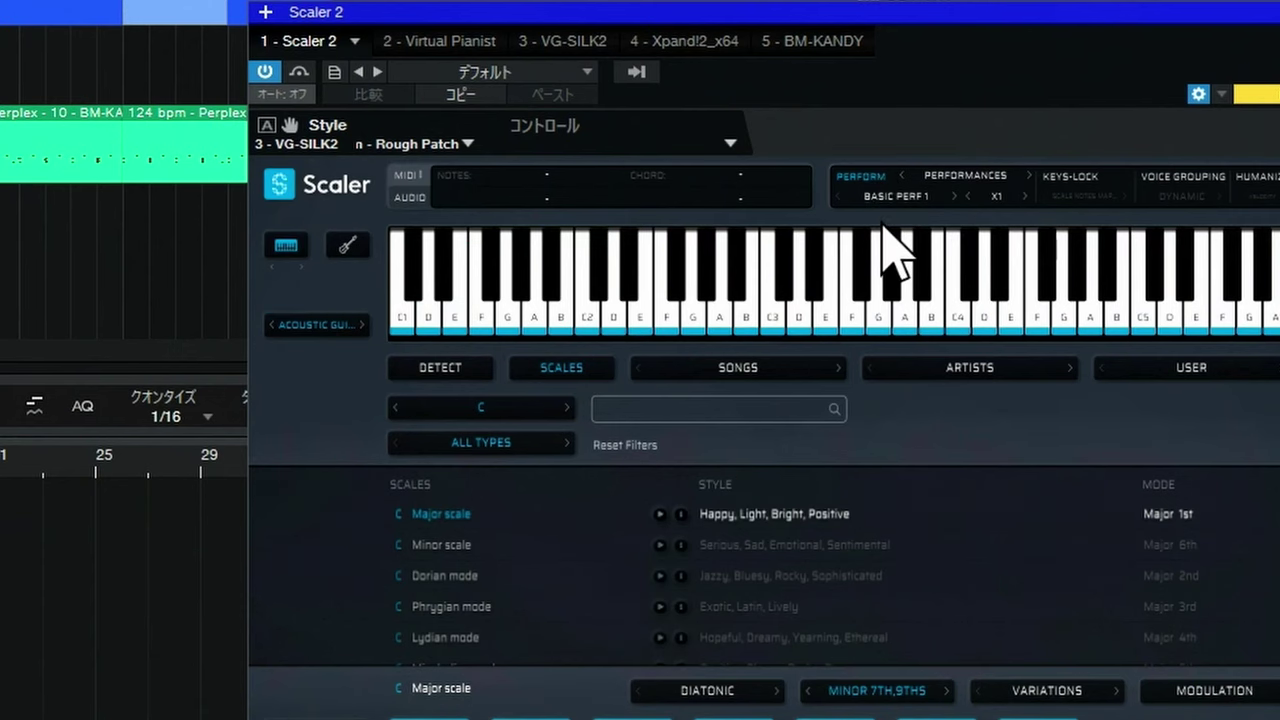
left_click(898, 197)
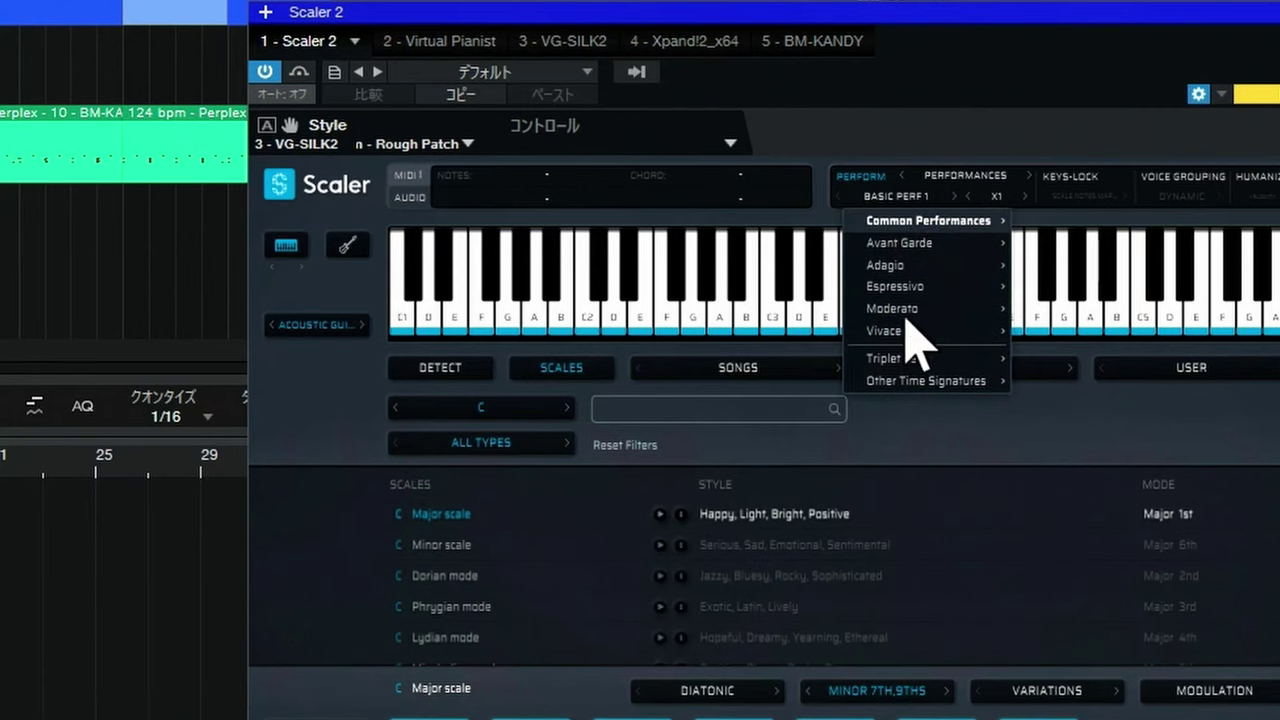
mouse_move(894, 273)
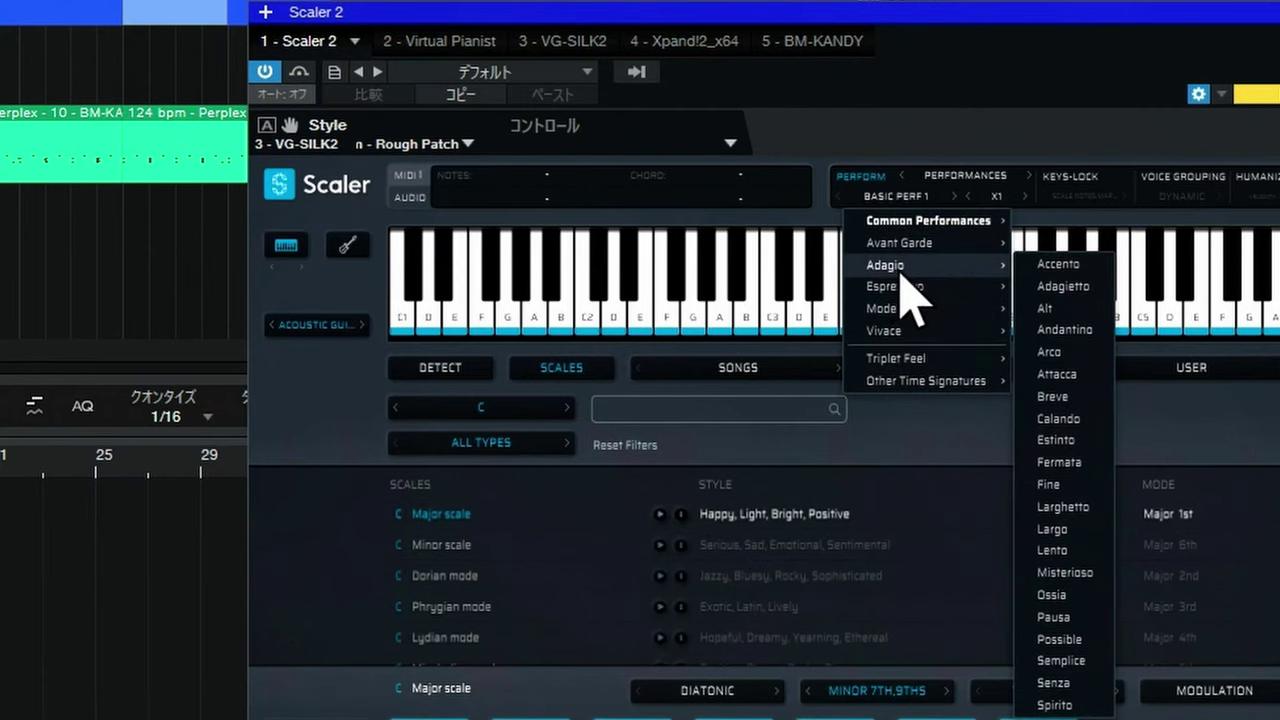
left_click(1068, 288)
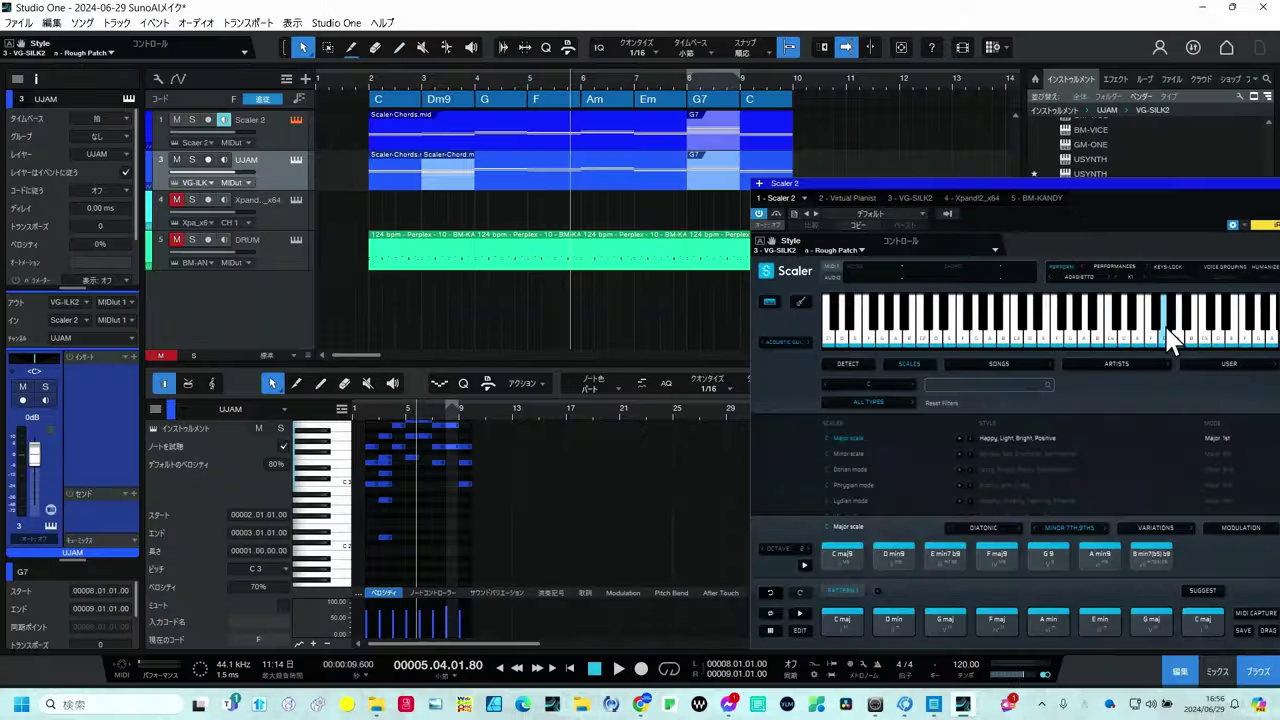
Play the song from bar 2 to audition the Adagietto performance.
left_click(367, 77)
key("space")
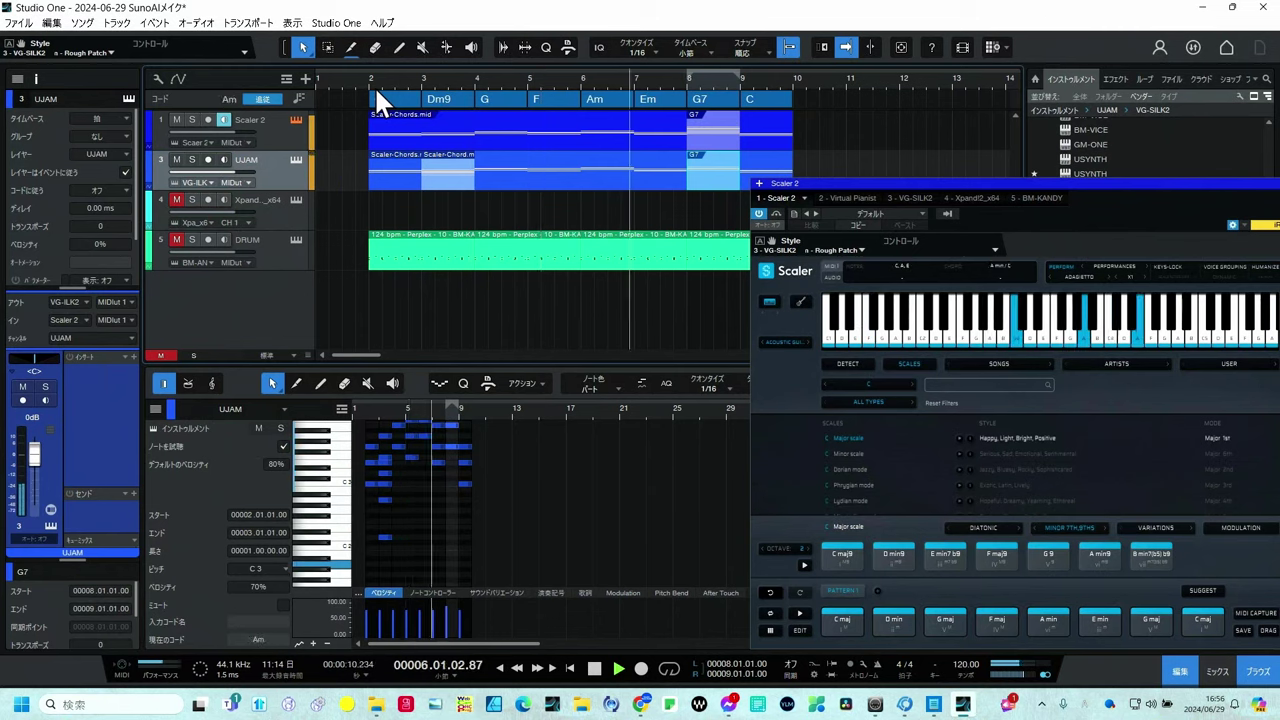
left_click(377, 92)
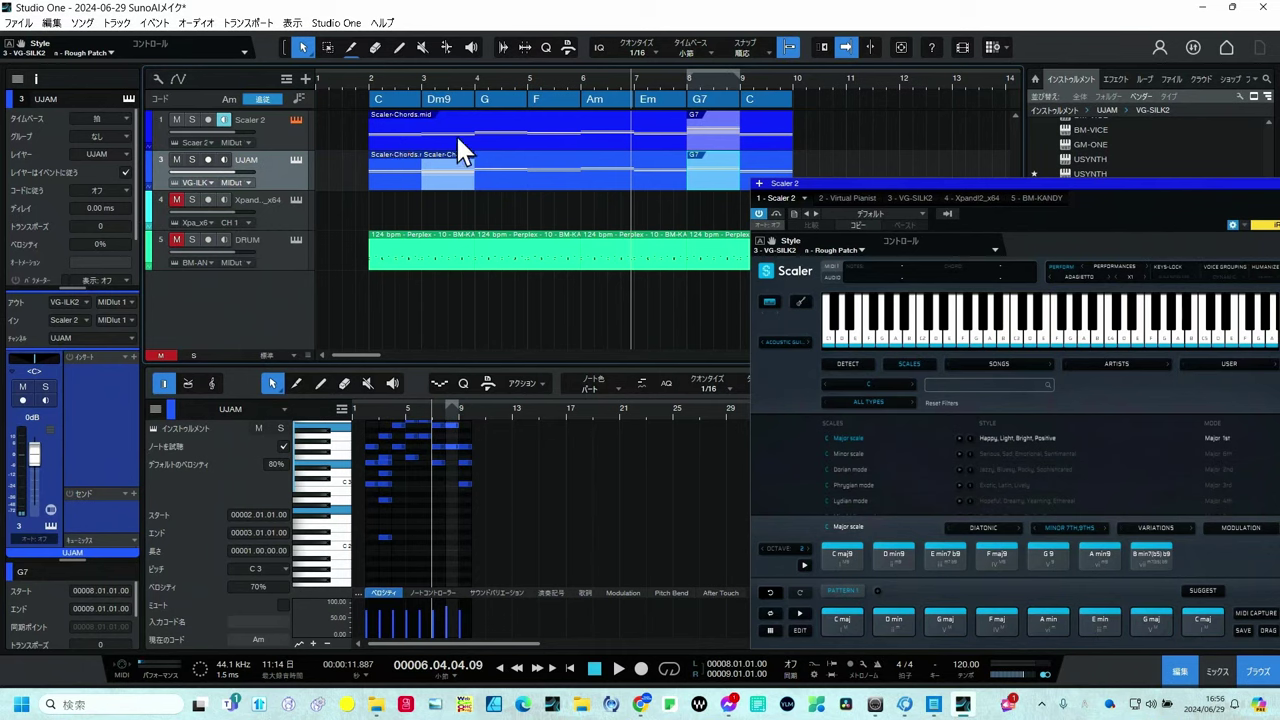
Show the marker track and, with snapping off, place the start marker just before bar 2 at 00001.04.04.85.
left_click(287, 79)
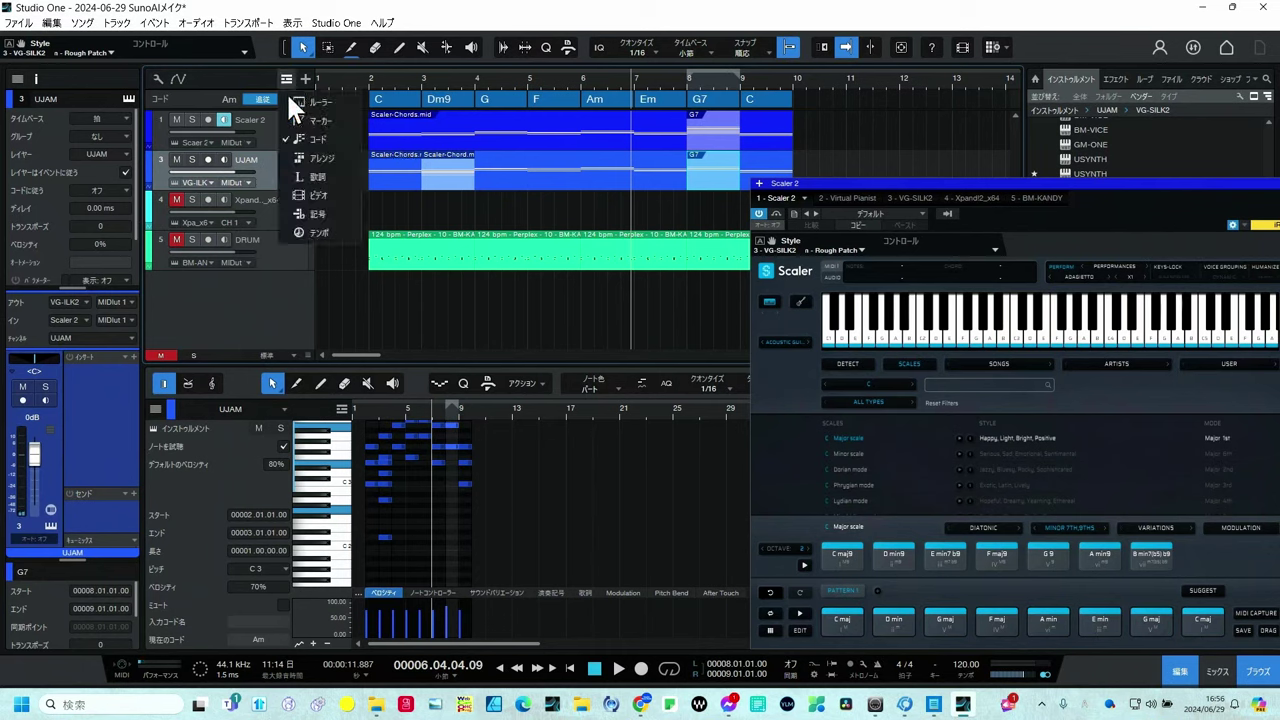
left_click(285, 121)
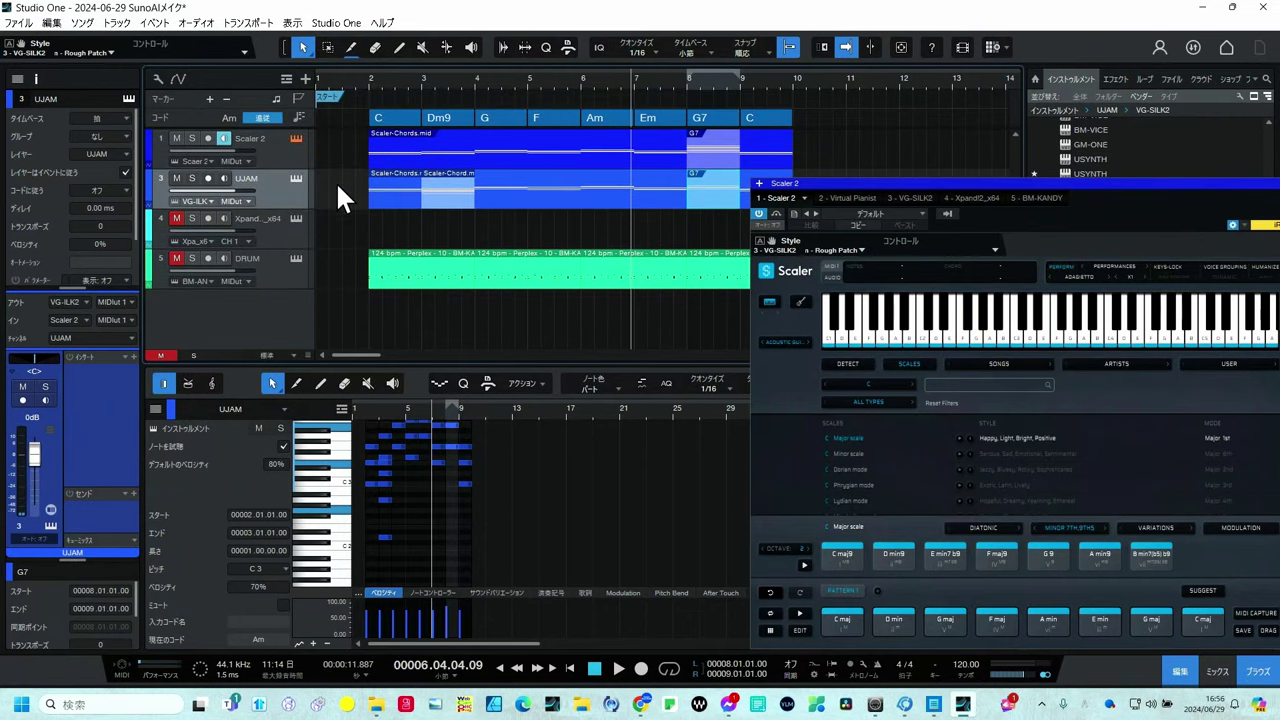
mouse_move(340, 97)
left_mouse_down()
mouse_move(390, 102)
mouse_move(373, 93)
mouse_move(363, 129)
left_mouse_up()
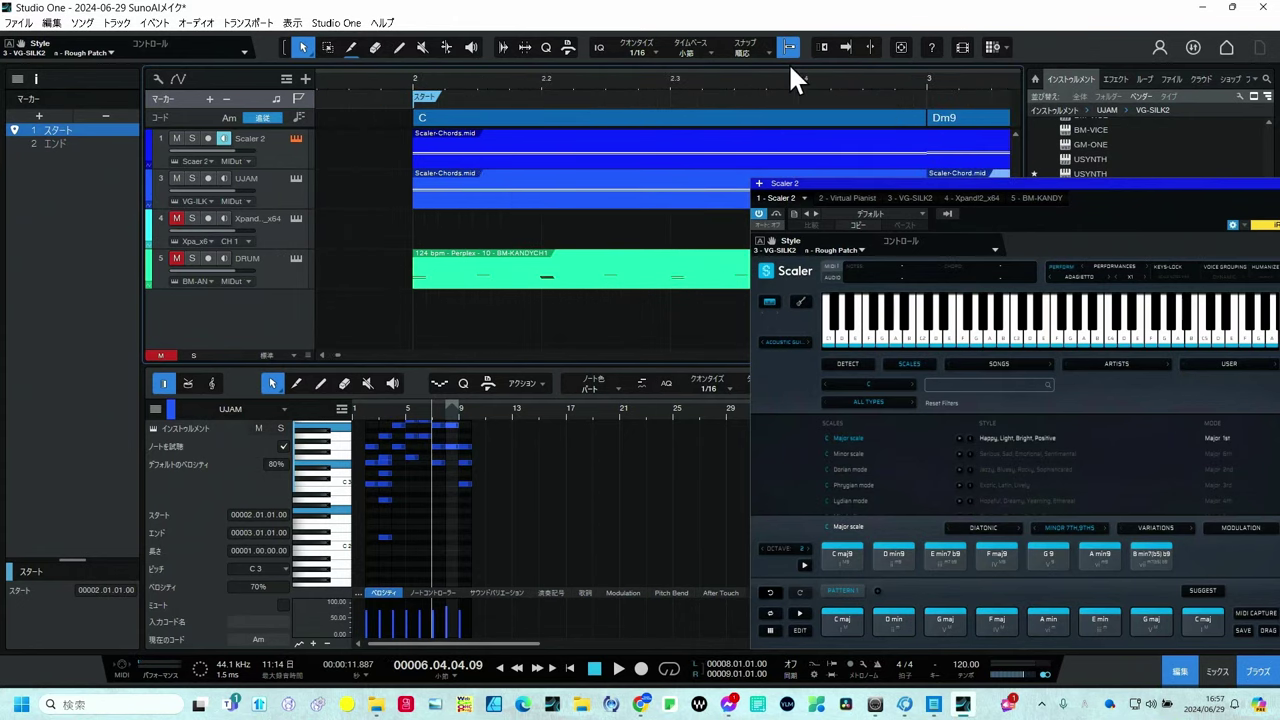
left_click(795, 43)
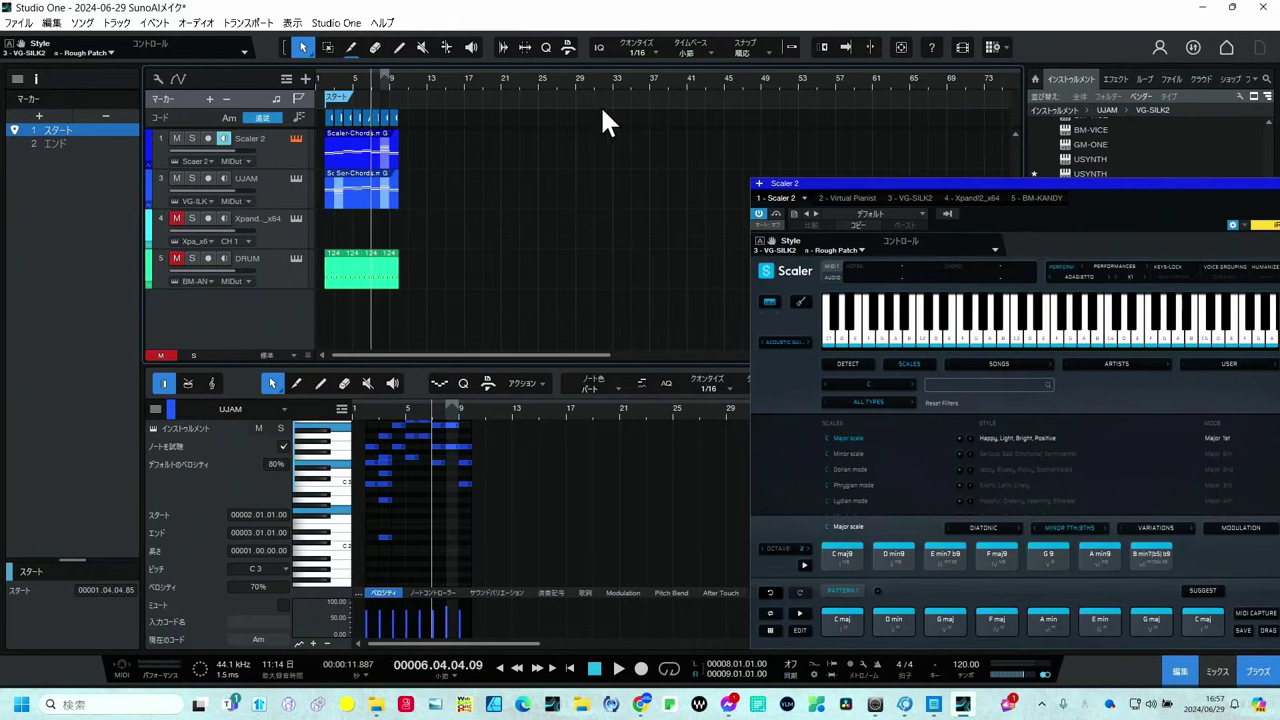
Place the end marker just after the start of bar 10, at 00010.01.01.83.
left_click_drag(731, 82, 731, 50)
mouse_move(965, 96)
left_mouse_down()
mouse_move(690, 42)
mouse_move(355, 100)
left_mouse_up()
key("z")
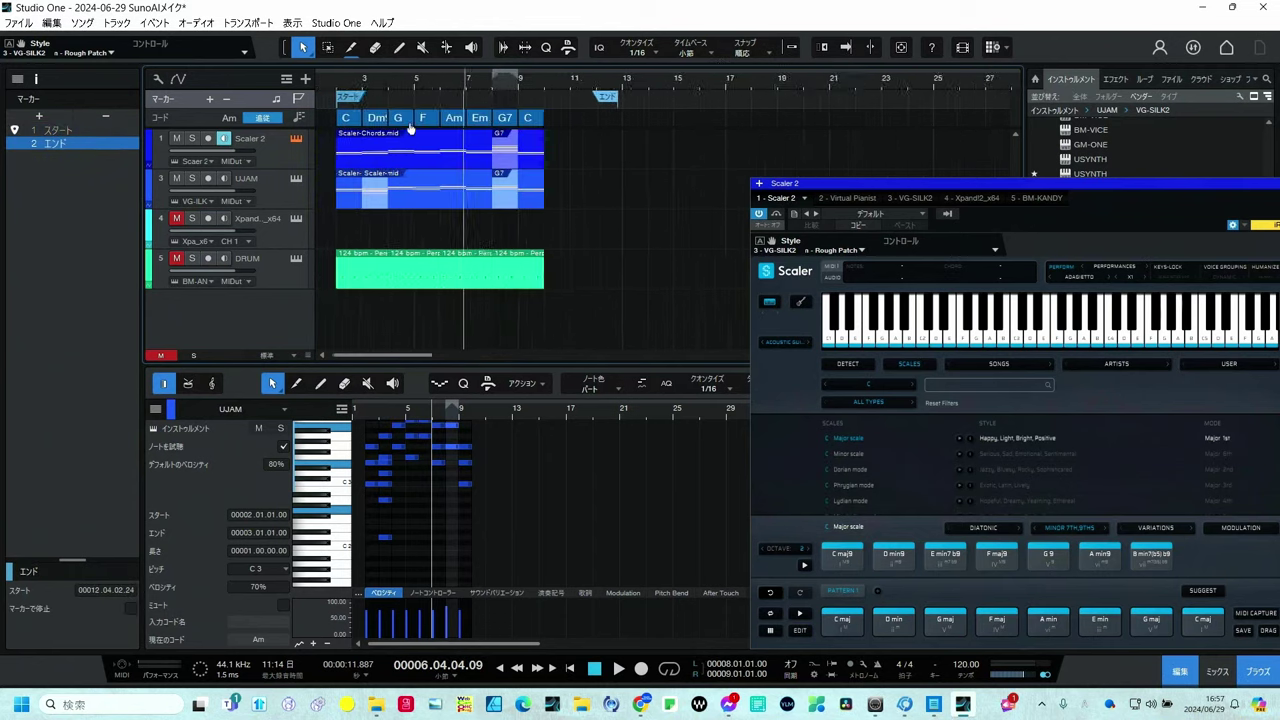
left_click_drag(735, 100, 634, 112)
scroll(621, 103, "up", 3)
scroll(621, 105, "up", 2)
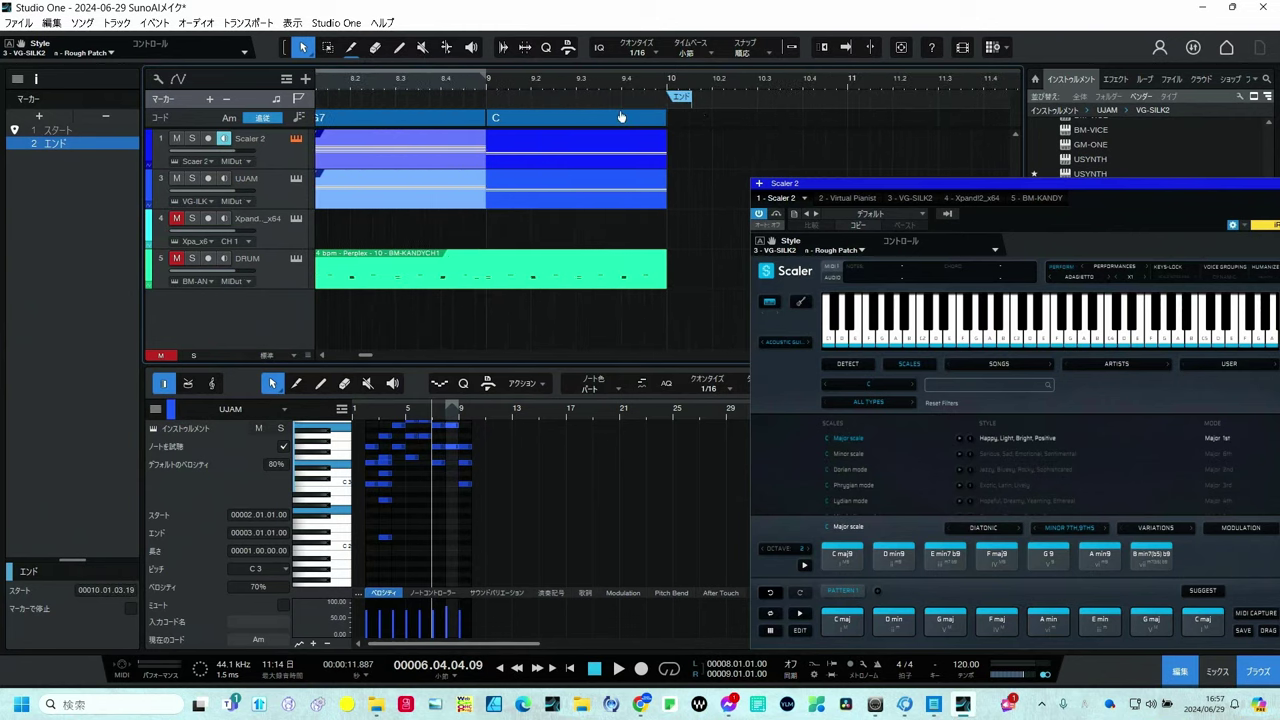
left_click_drag(673, 108, 674, 104)
key("z")
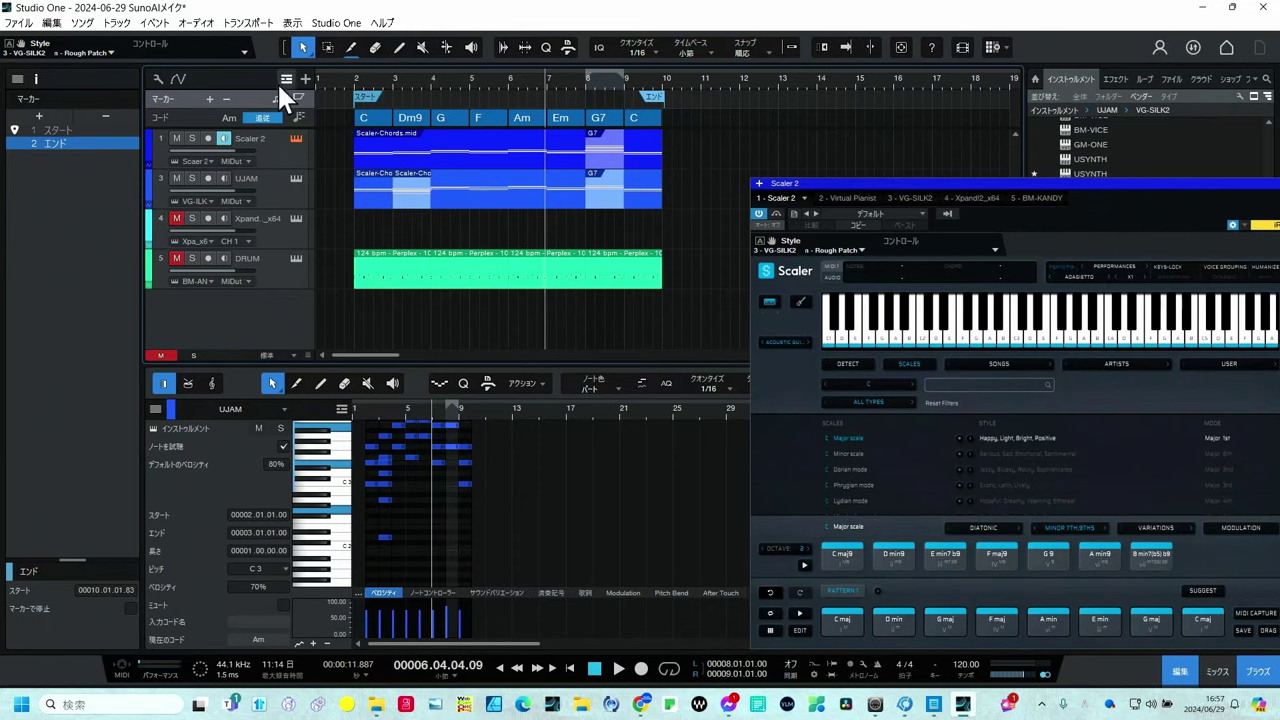
Export the mixdown as a 16-bit, 44.1 kHz Wave file named M3, covering the range between the song start and end markers.
left_click(82, 22)
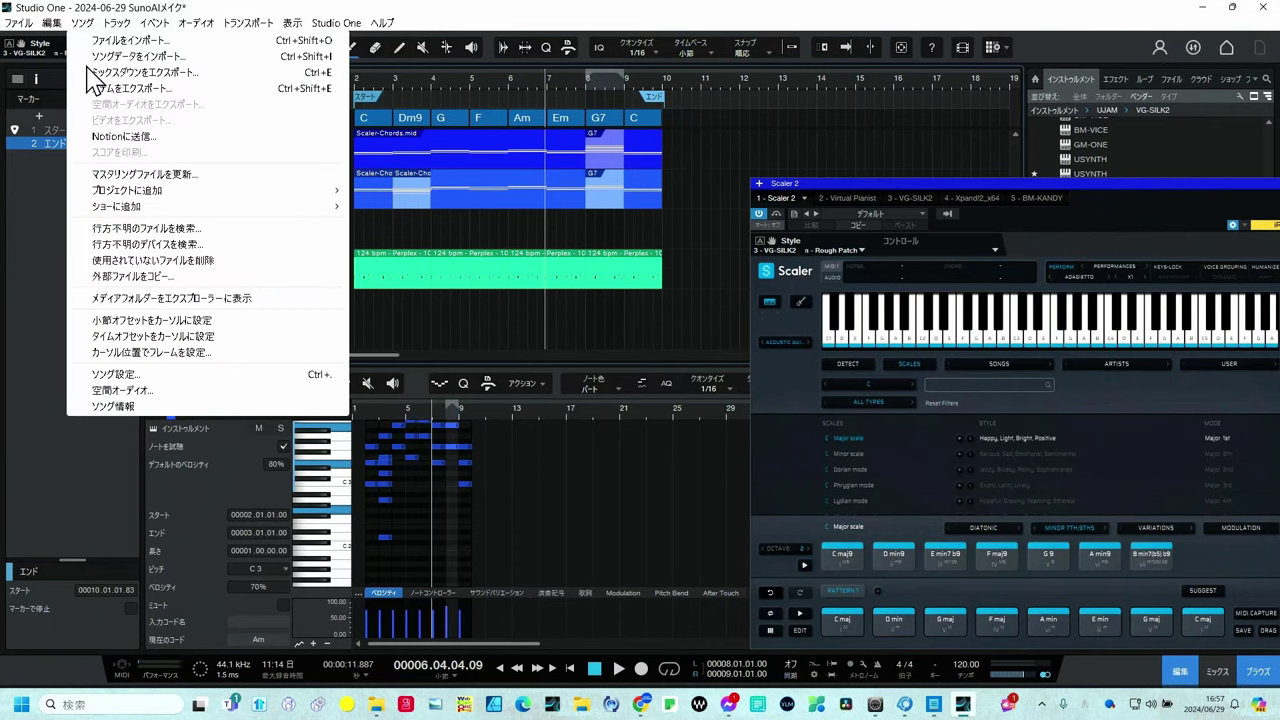
left_click(97, 72)
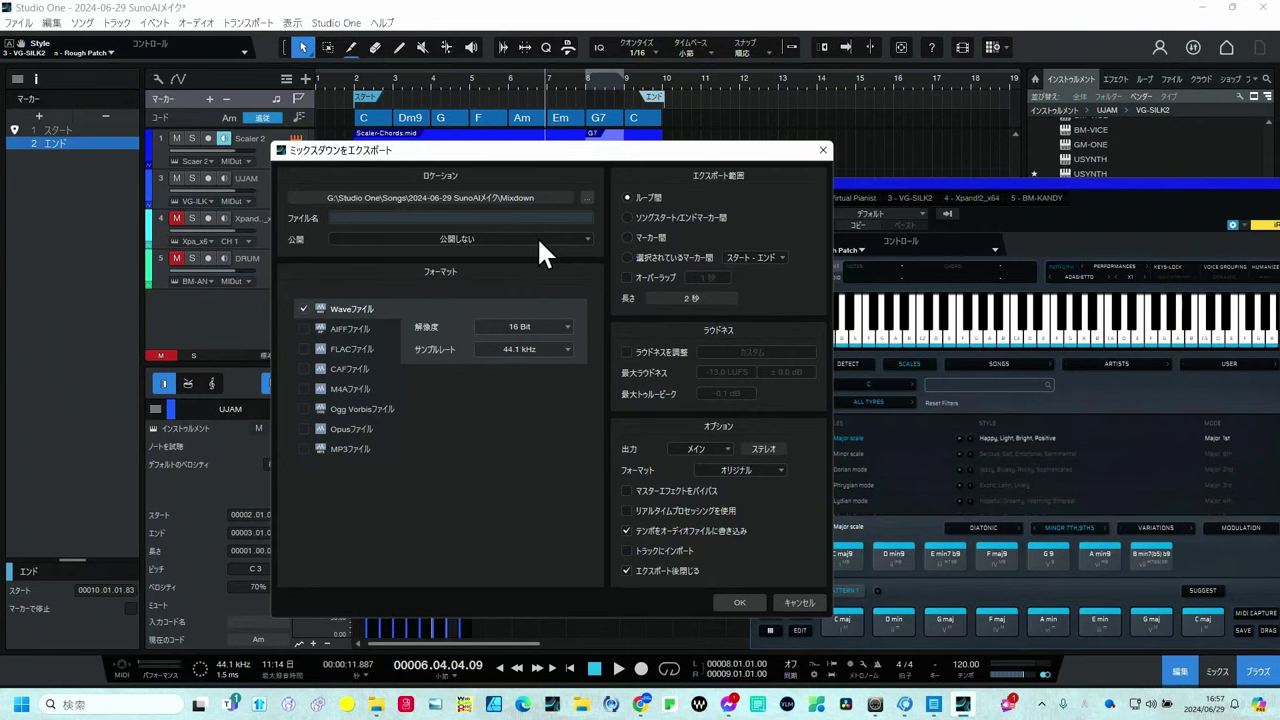
type("M3")
left_click(622, 216)
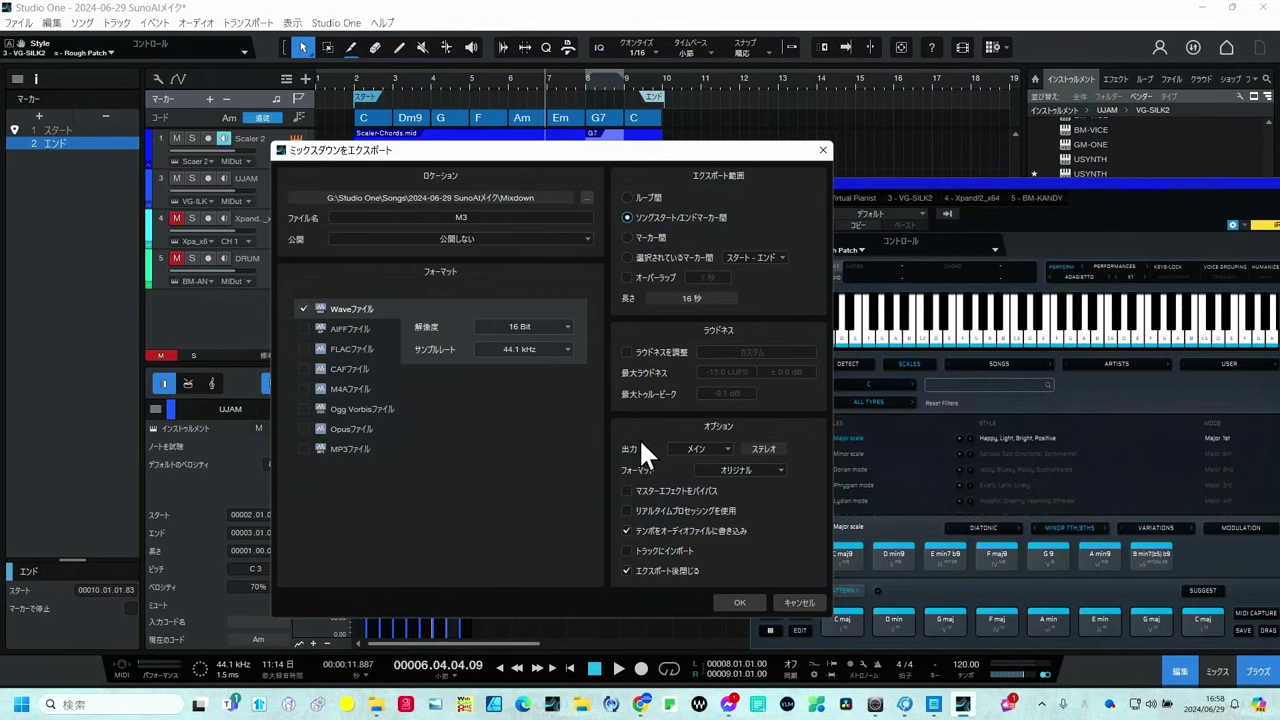
left_click(727, 598)
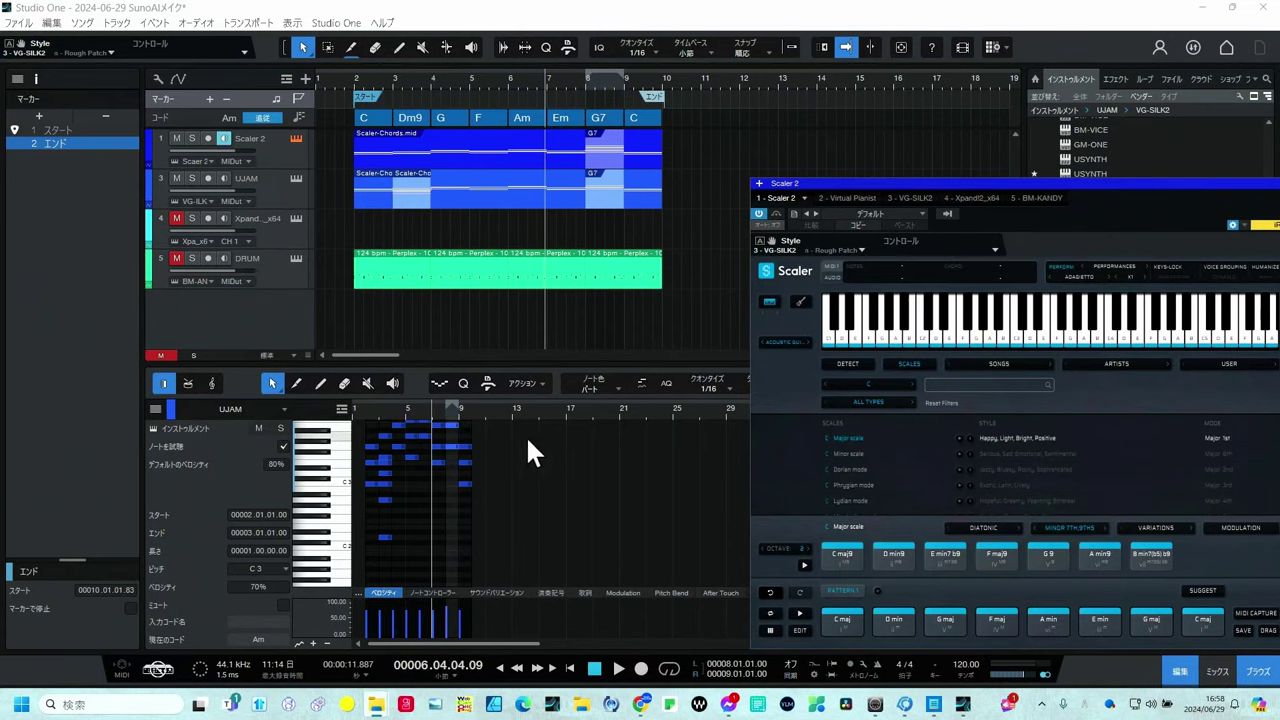
Unmute the DRUM track and play the song from just before bar 2 to audition it with drums.
left_click(264, 269)
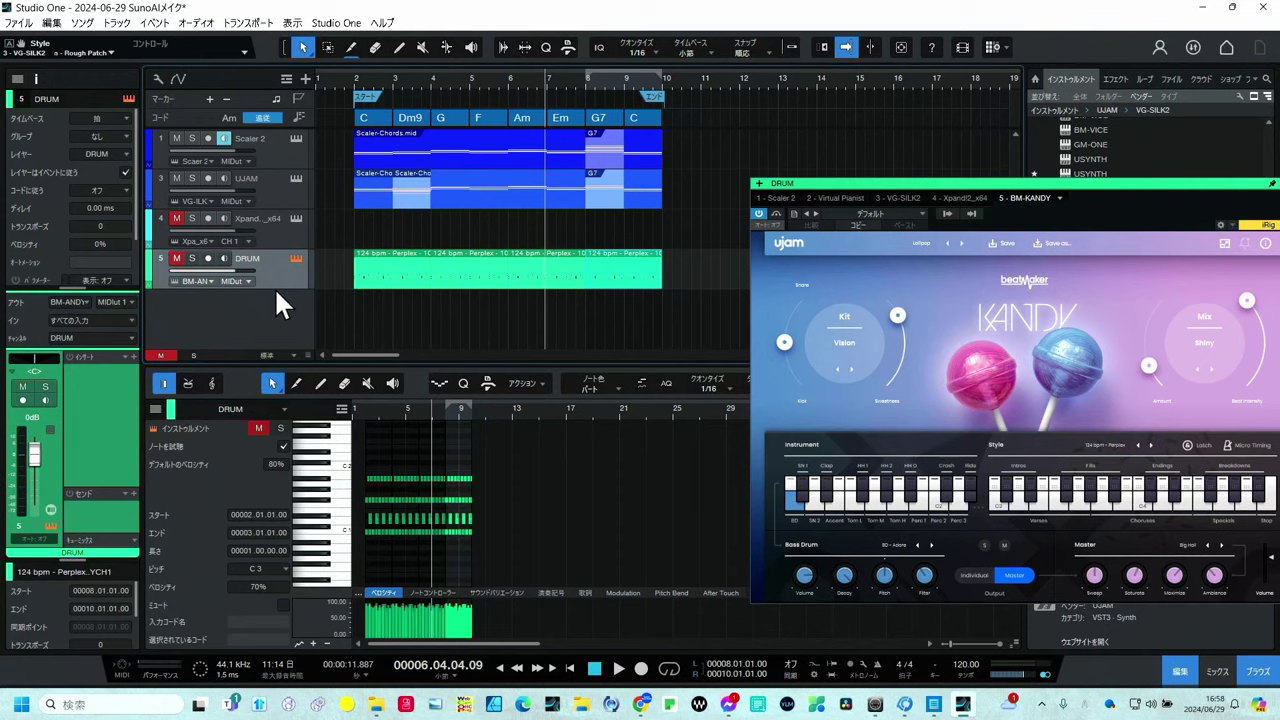
left_click(174, 260)
left_click(348, 80)
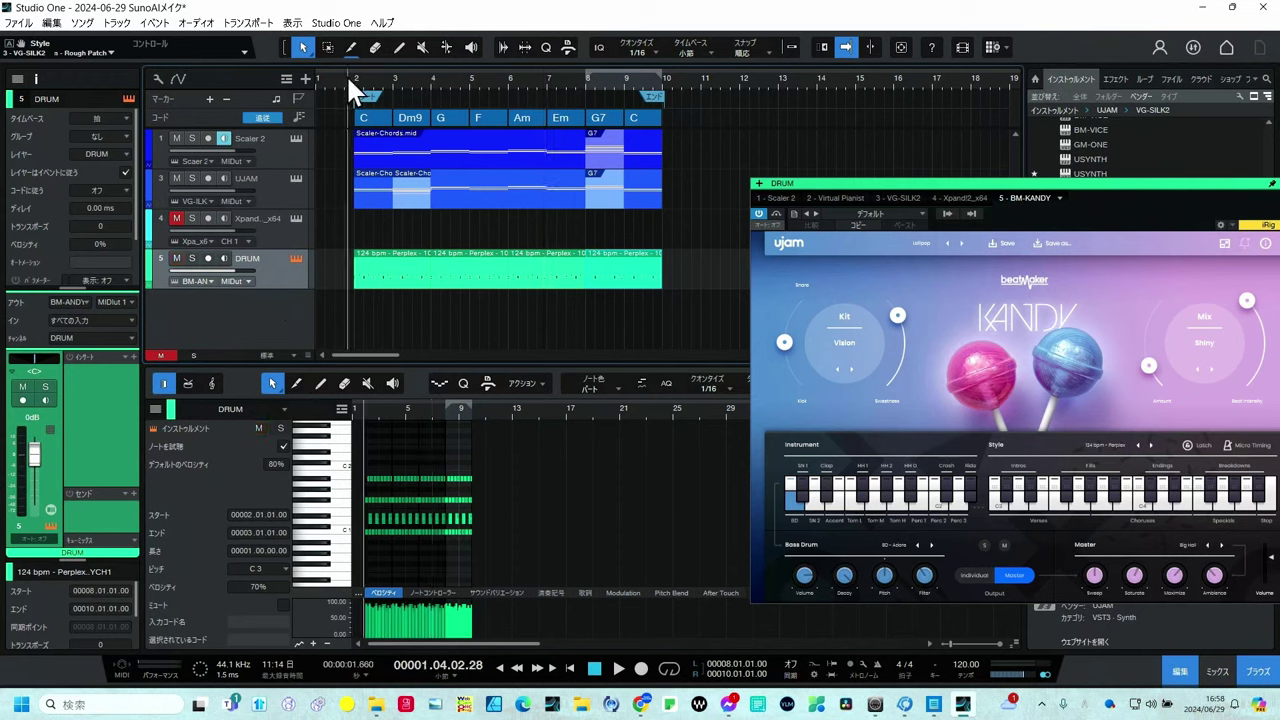
key("space")
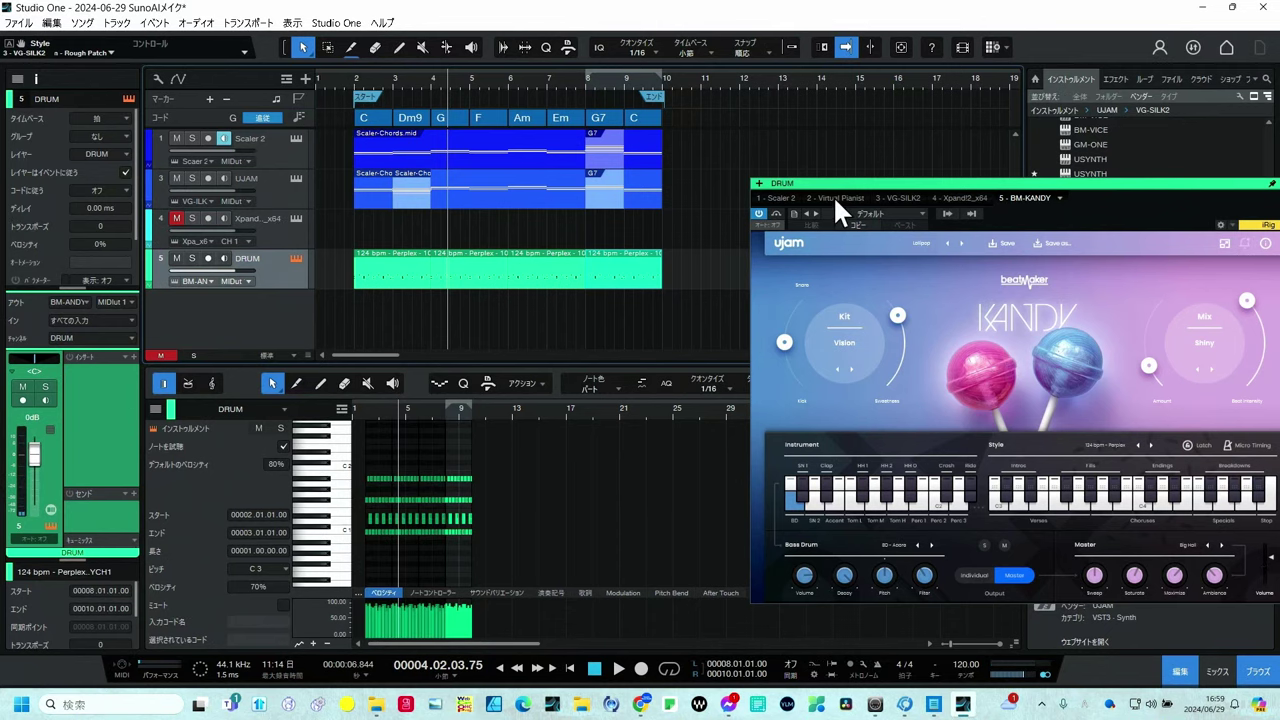
Close the drum instrument's window and replace the UJAM track's instrument with VG-SPARKLE2.
left_click_drag(858, 183, 526, 247)
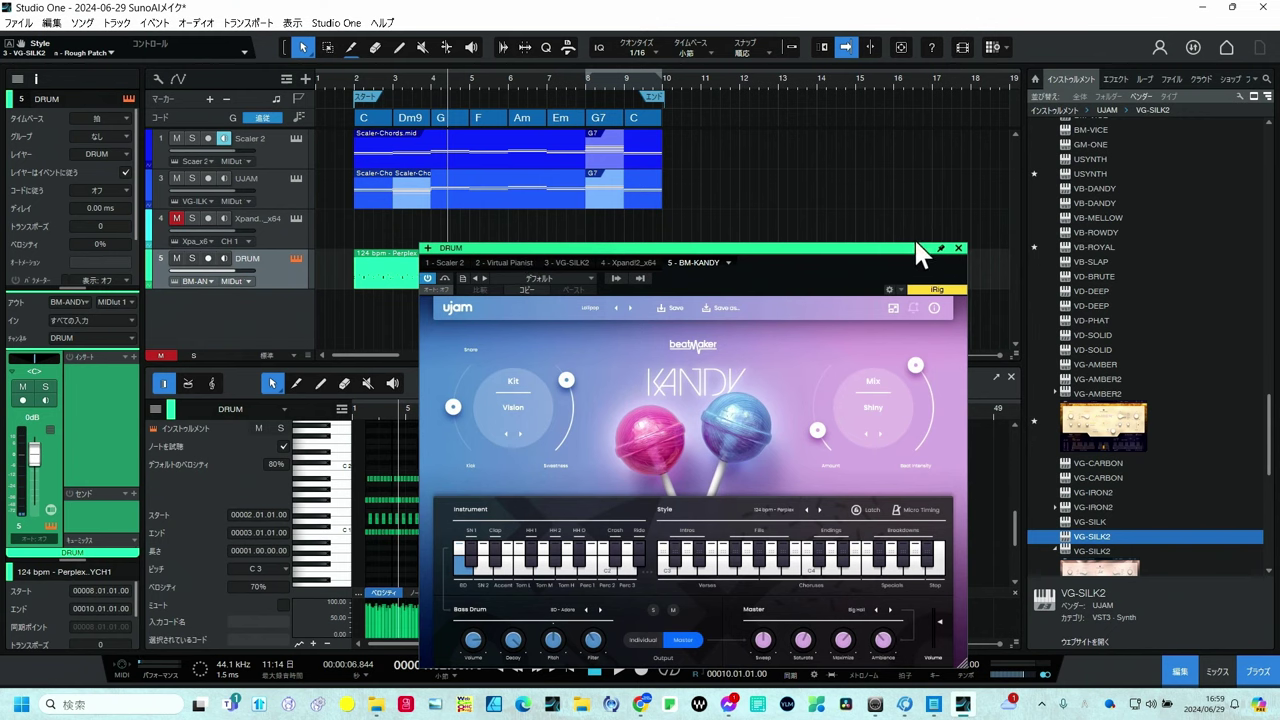
left_click(958, 247)
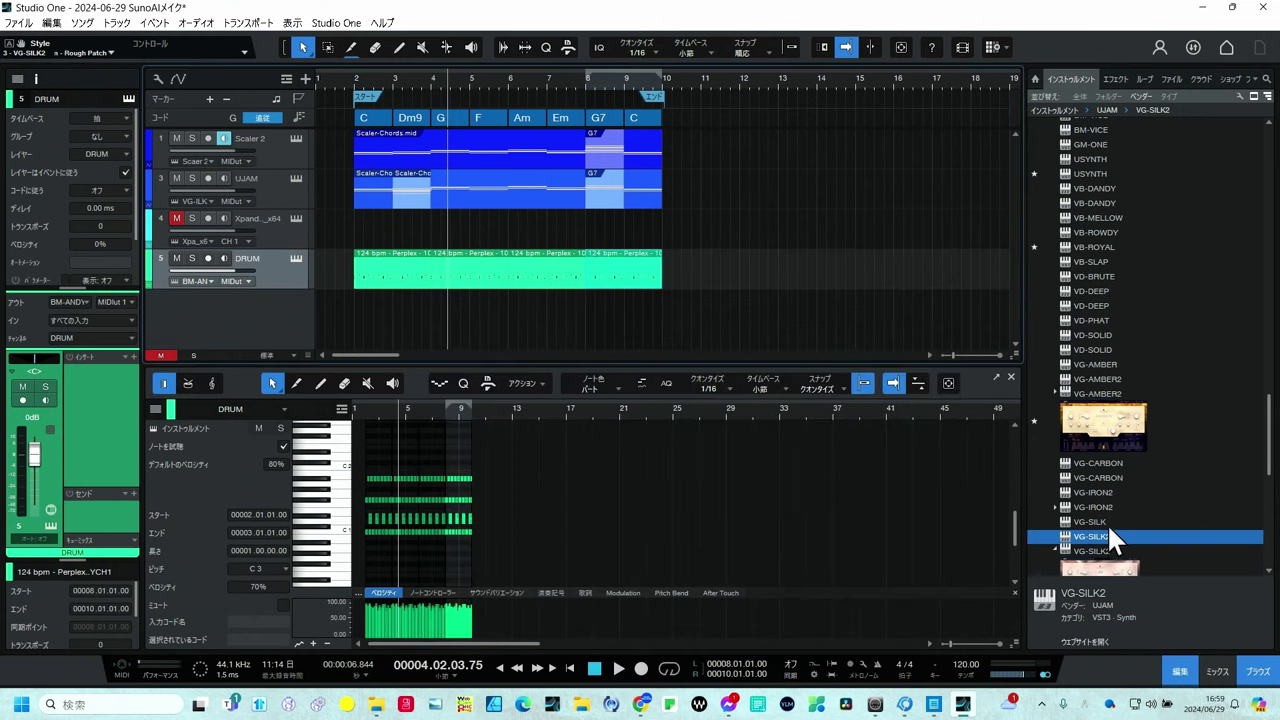
left_click(1095, 412)
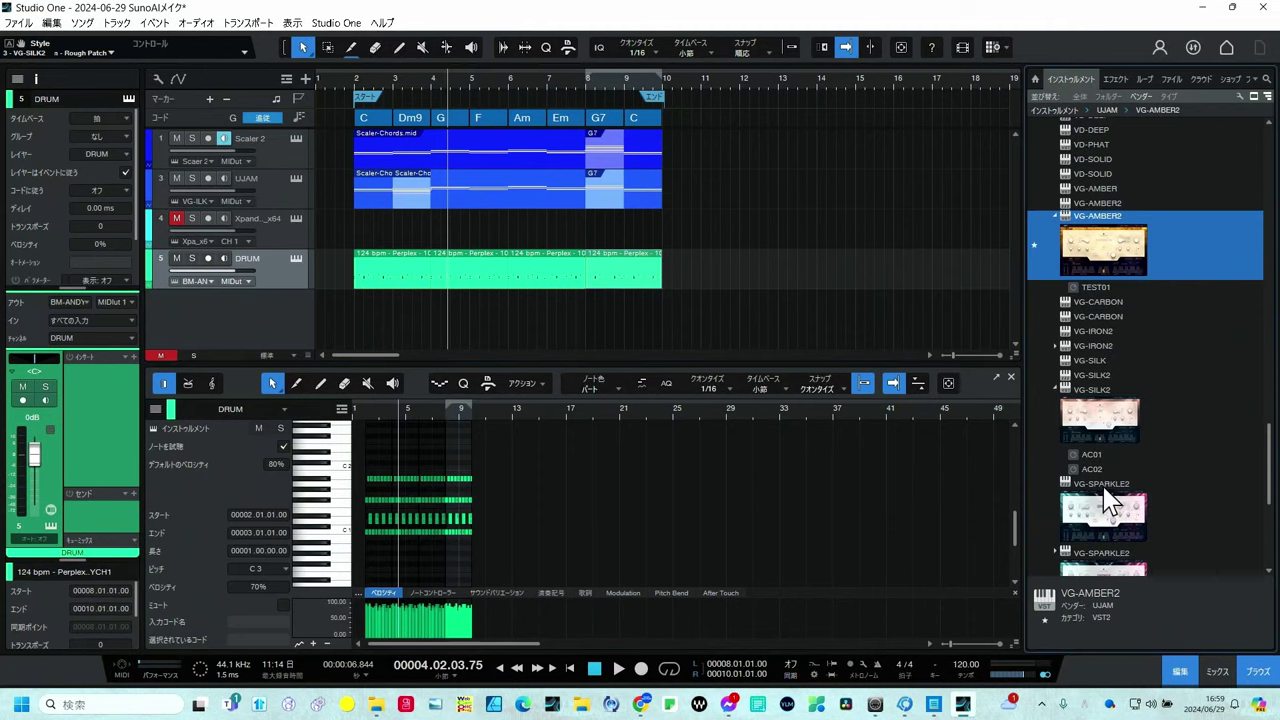
left_click(1108, 505)
left_click_drag(1105, 500, 520, 185)
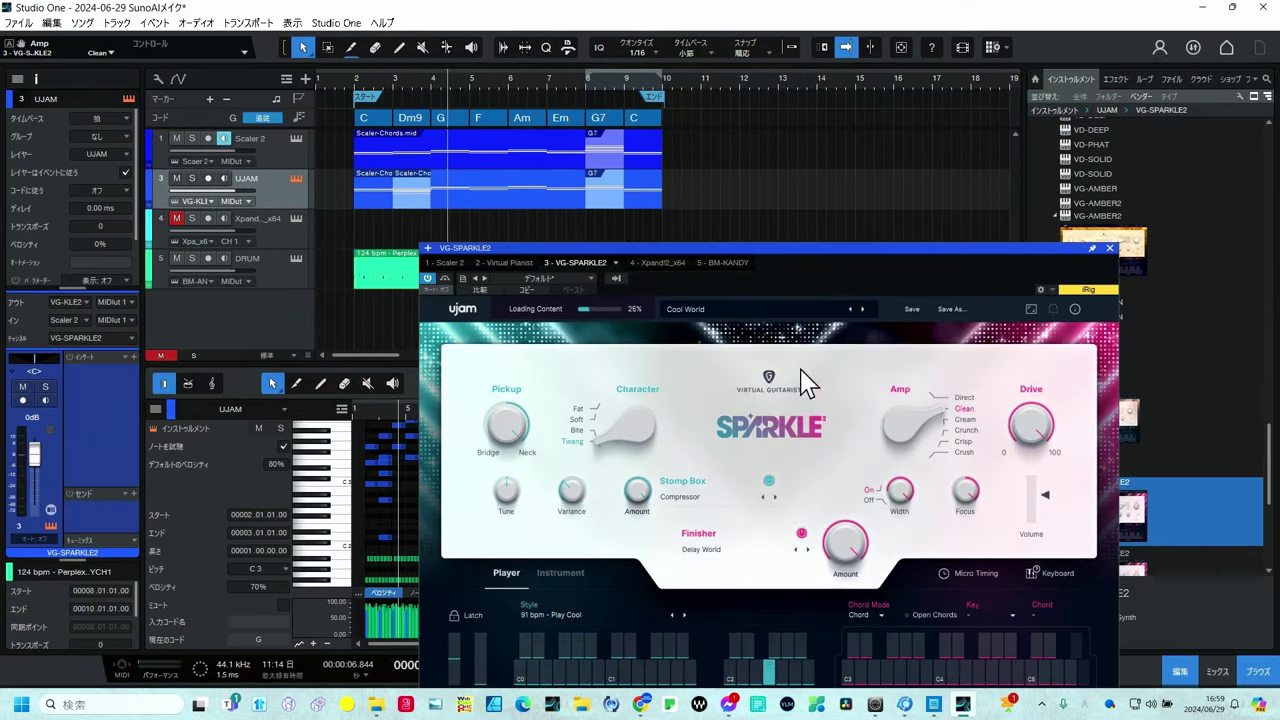
left_click_drag(877, 248, 949, 120)
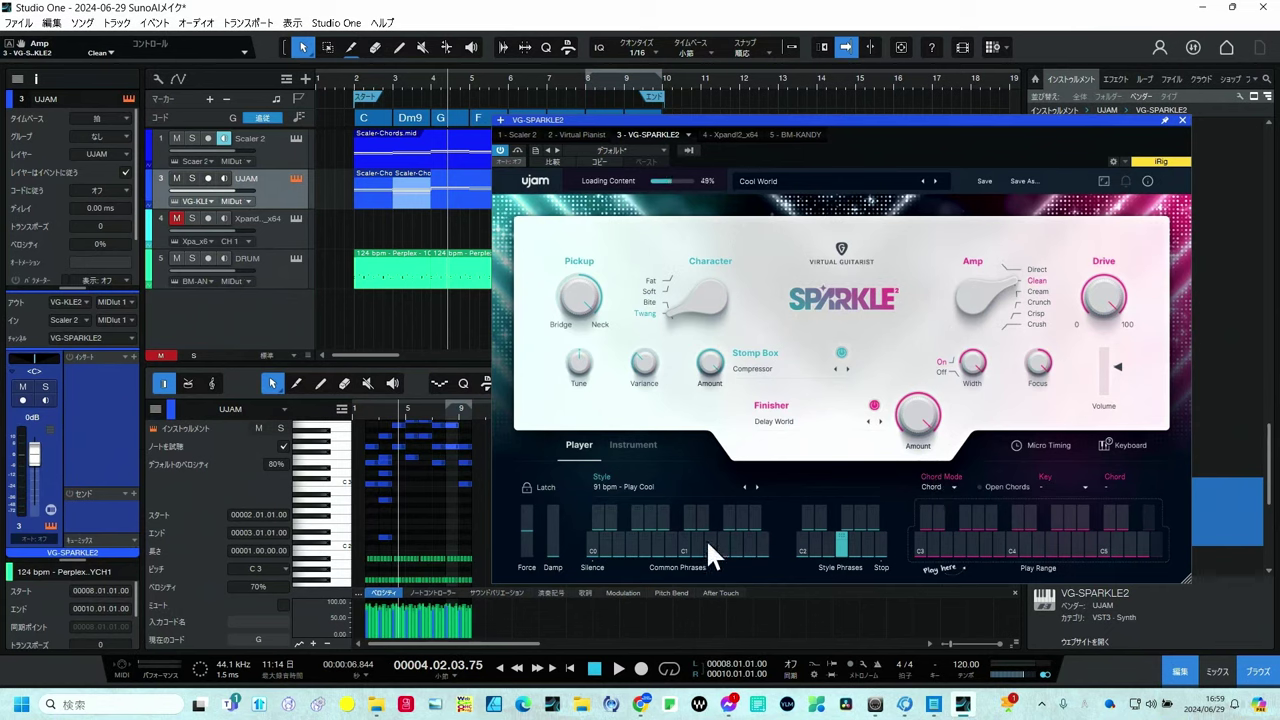
Audition VG-SPARKLE2 styles with Latch on, choose 95 bpm - Summer Evening, and turn Latch back off.
left_click(533, 490)
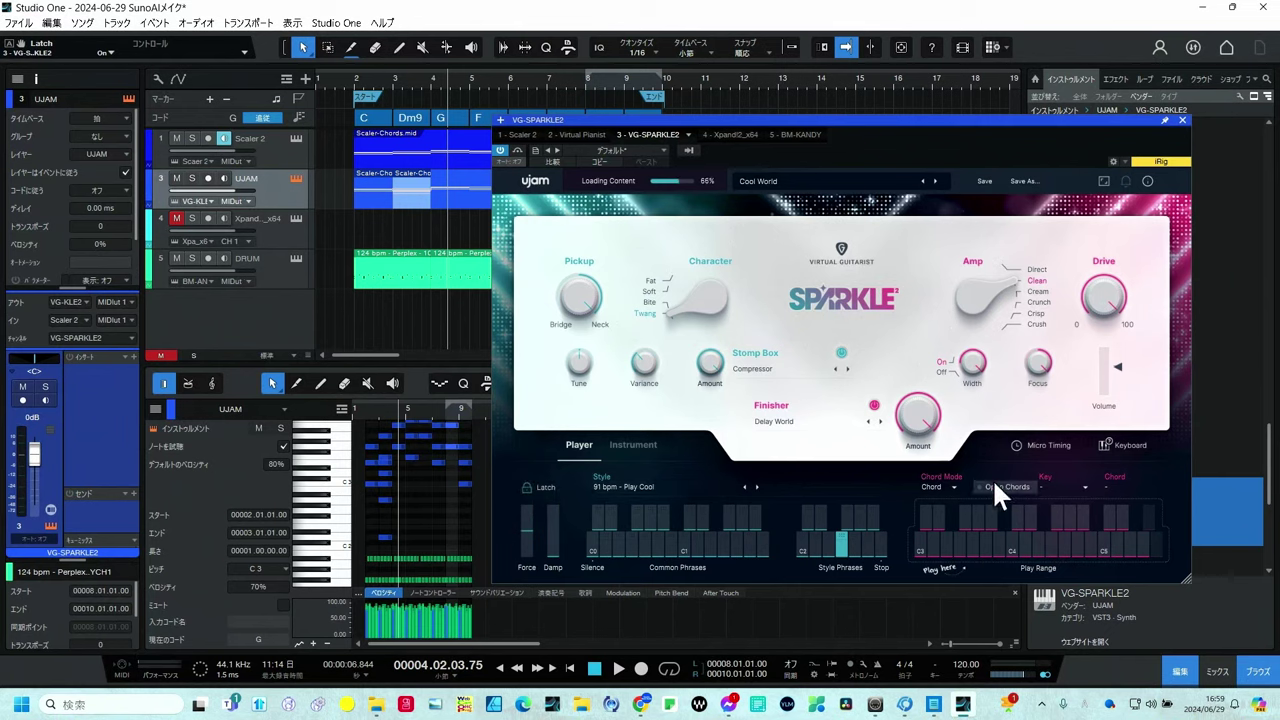
left_click(949, 550)
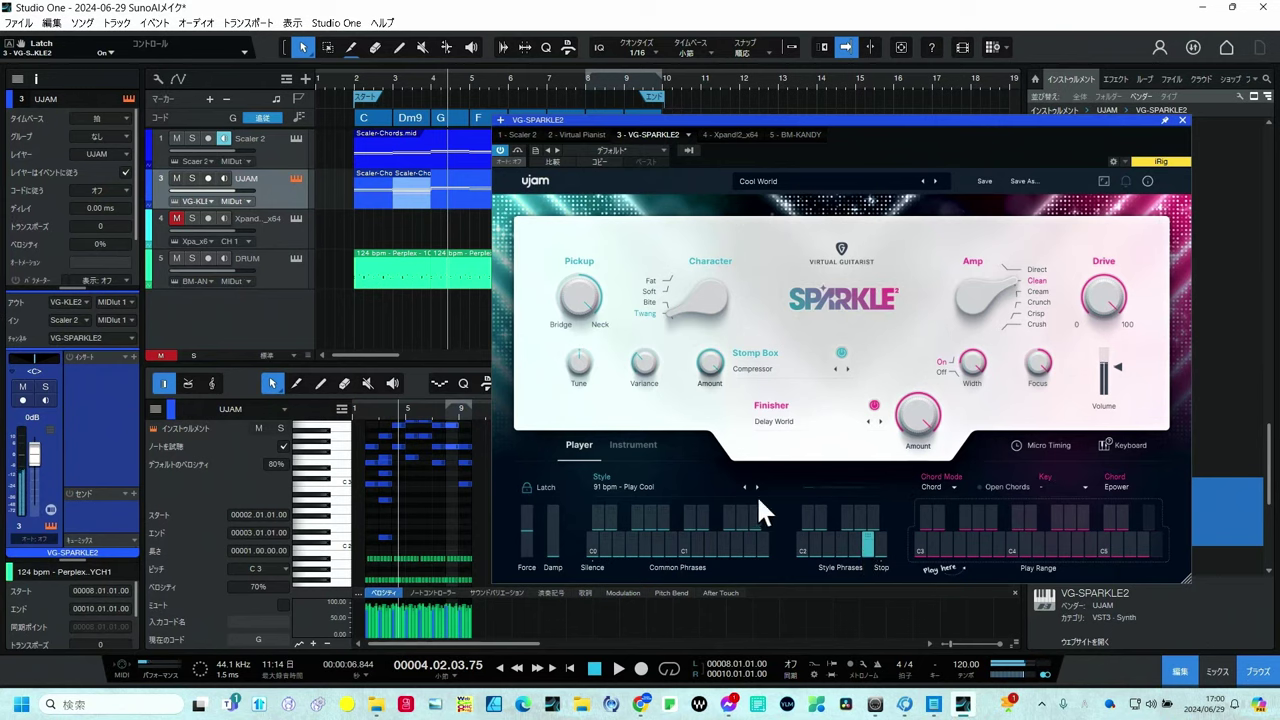
left_click(756, 487)
left_click(756, 487)
left_click(756, 487)
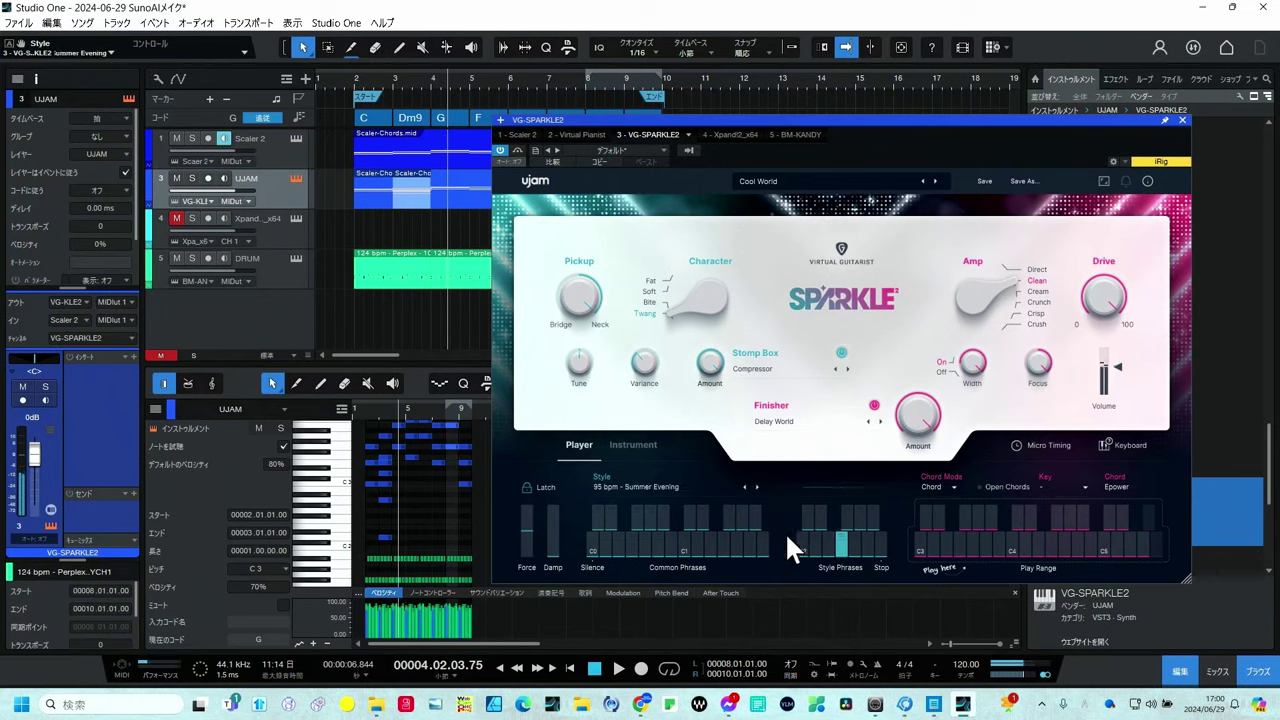
left_click(749, 541)
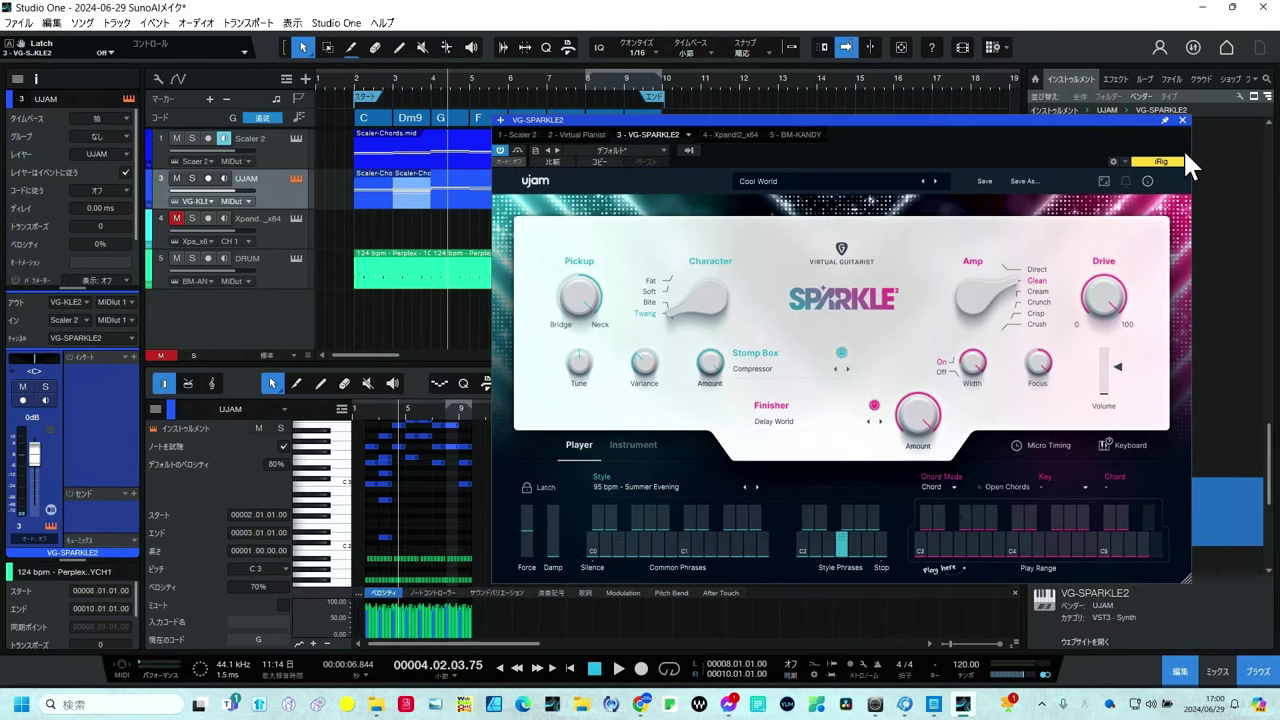
Close the VG-SPARKLE2 window and play the song from just before bar 2 to hear the new guitar part.
left_click(1183, 120)
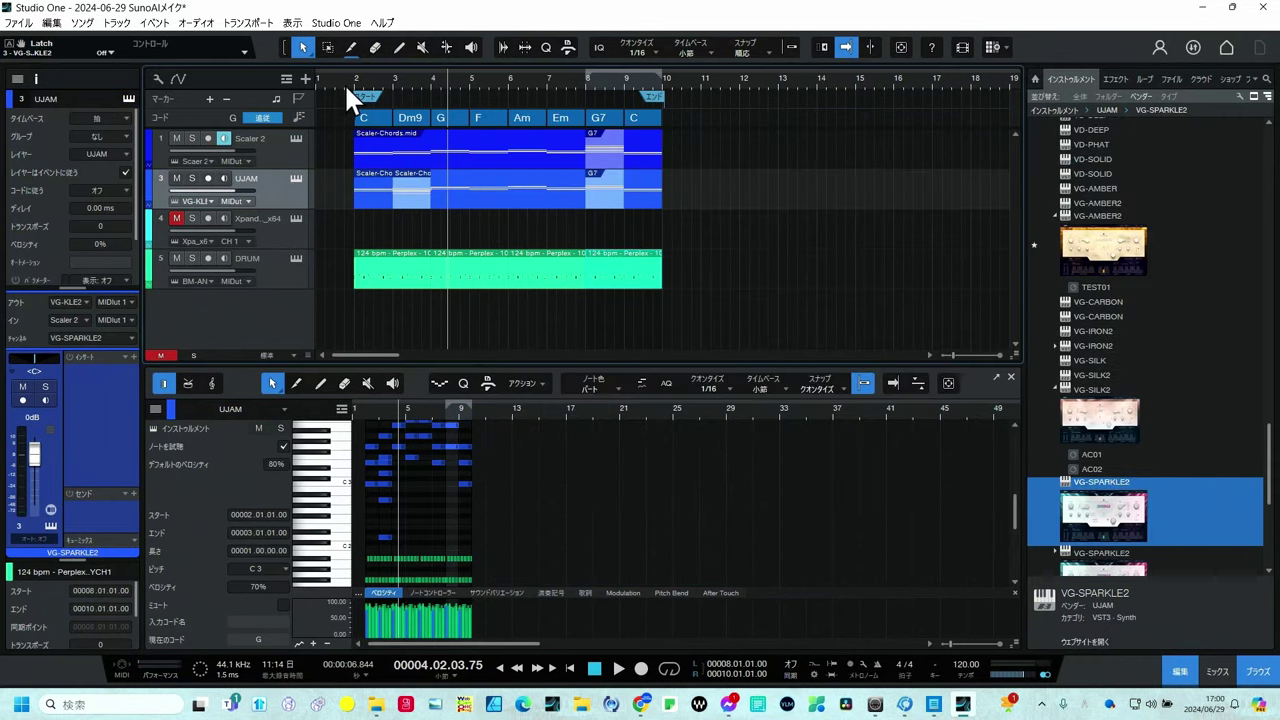
left_click(346, 81)
key("space")
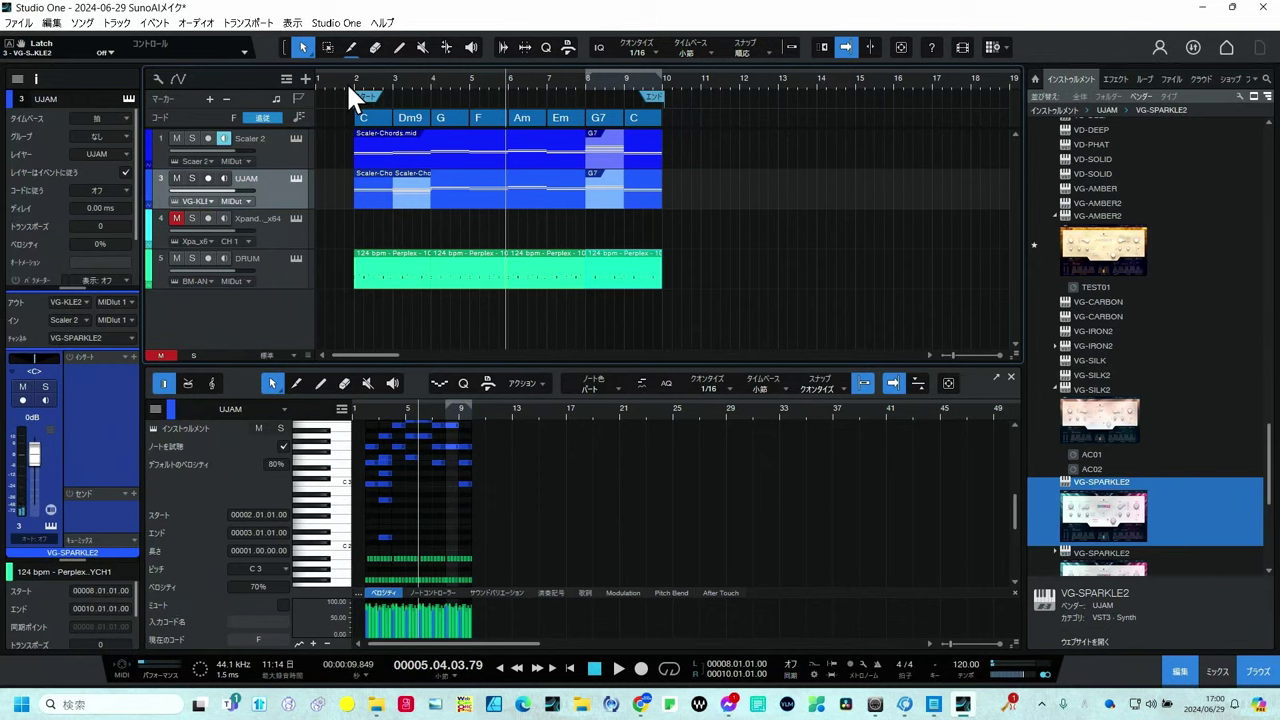
Unmute the Xpand!2 track, open its instrument, and set the loop range from bar 2 to bar 6.
left_click(289, 228)
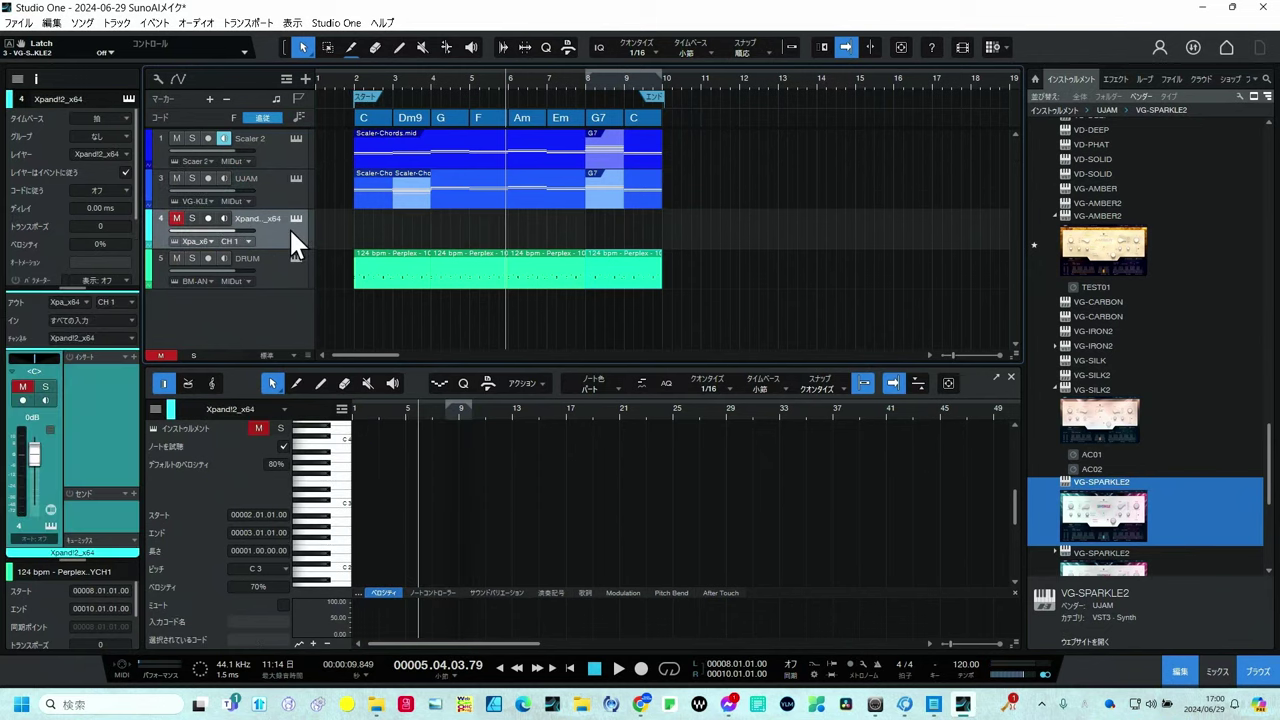
left_click(178, 218)
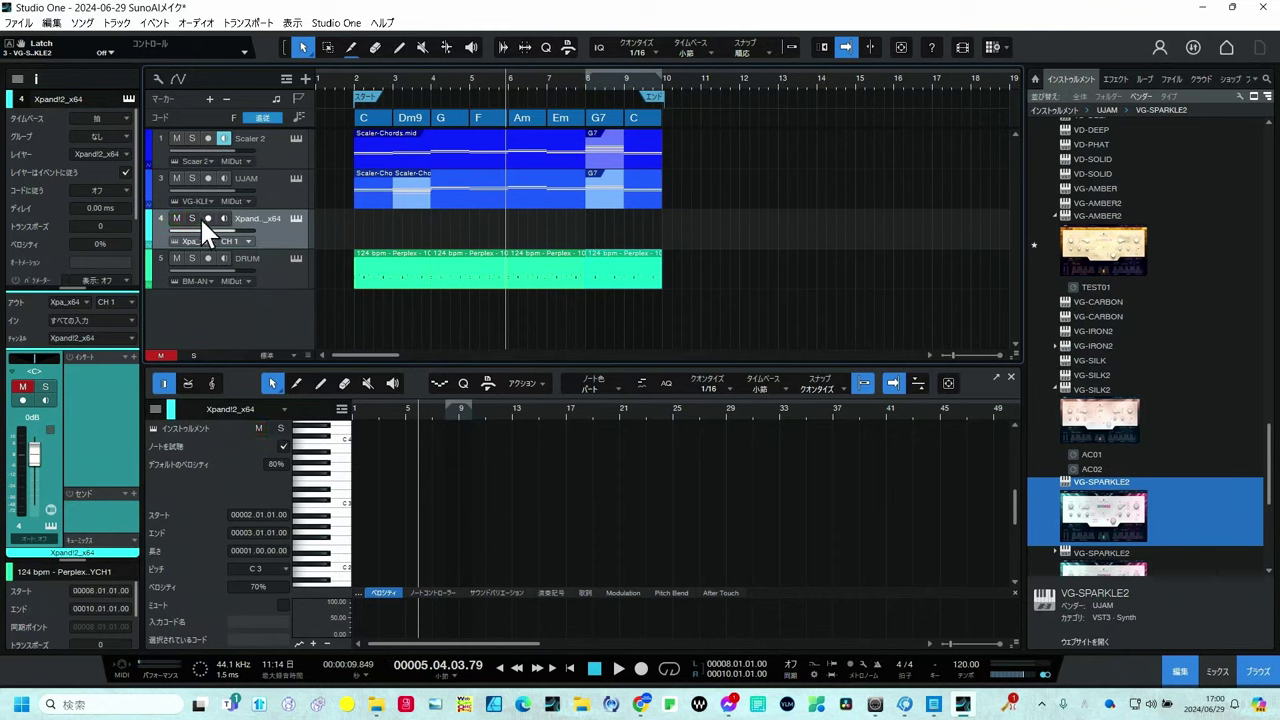
left_click(296, 218)
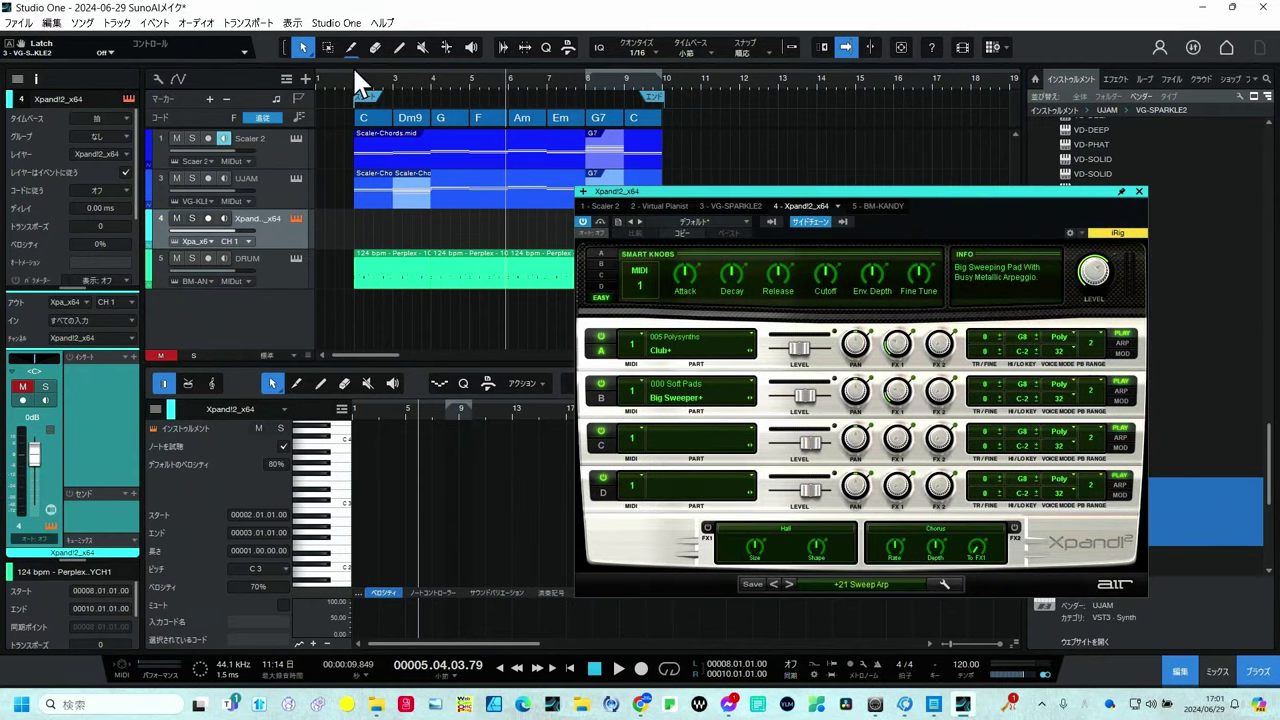
left_click_drag(373, 65, 505, 60)
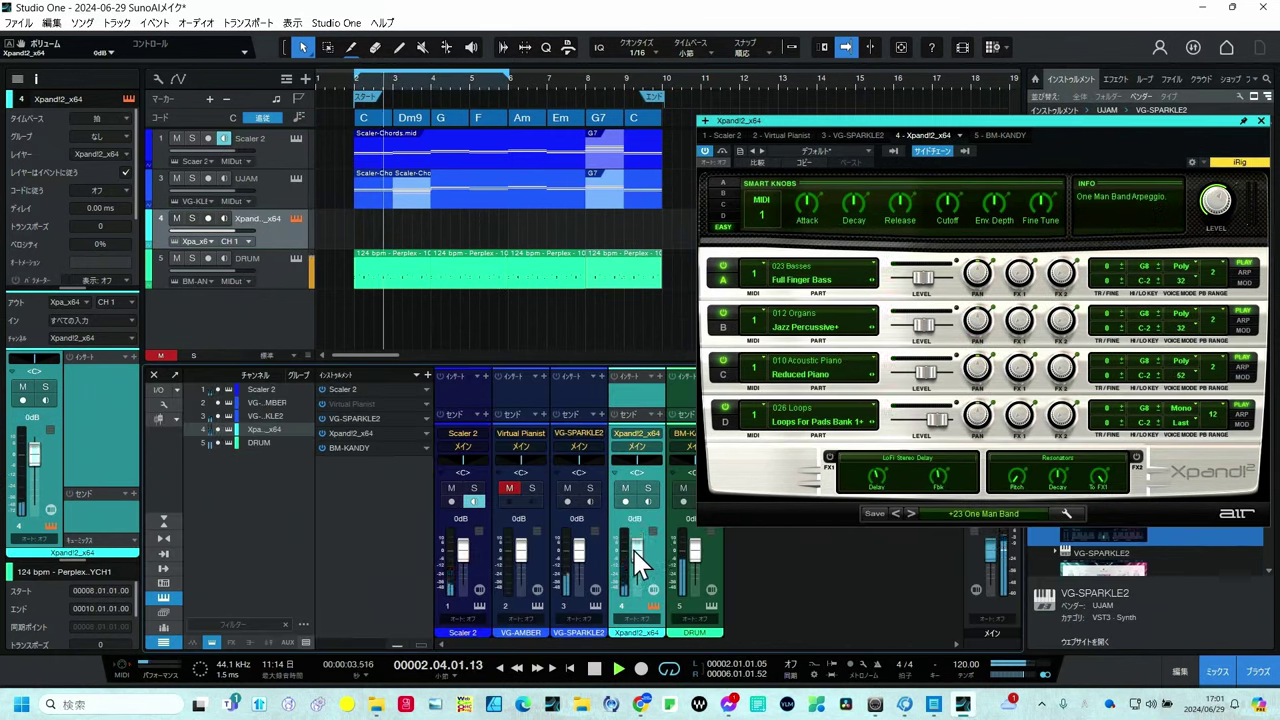
Raise the Xpand!2 channel's volume to +10.0 dB and lower the VG-SPARKLE2 channel's to -1.7 dB.
scroll(640, 560, "up", 8)
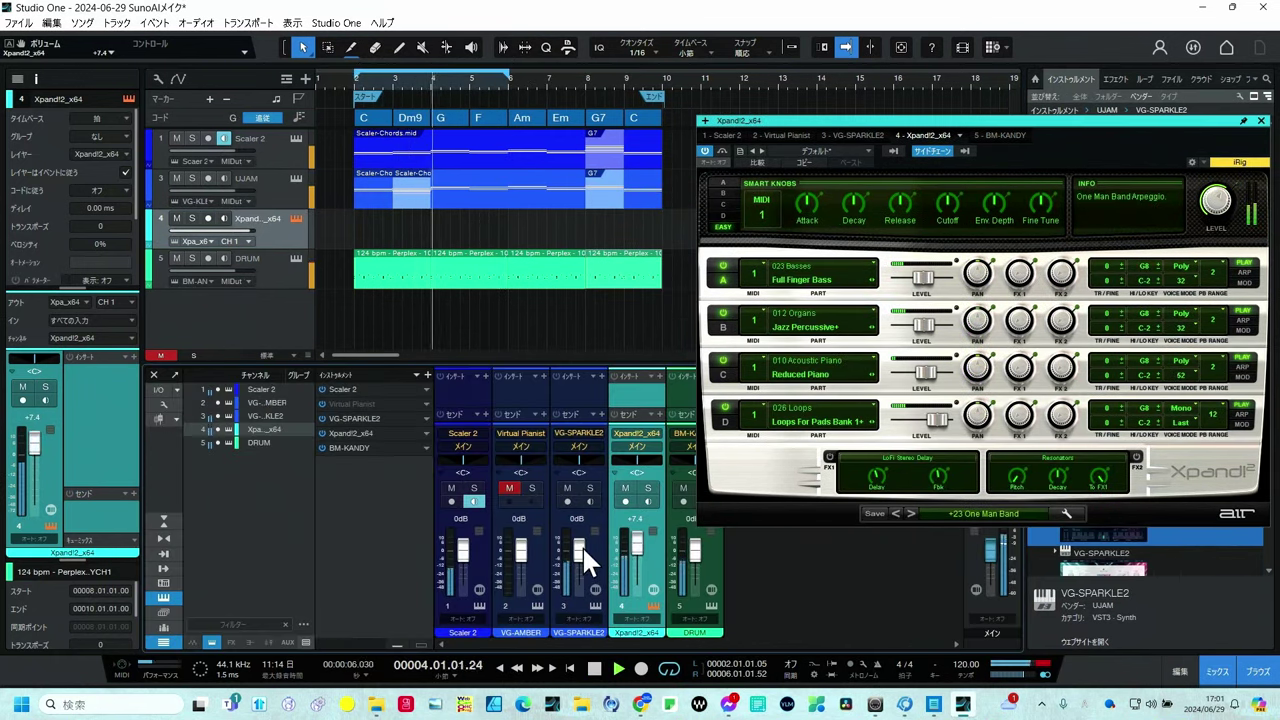
left_click_drag(582, 546, 585, 565)
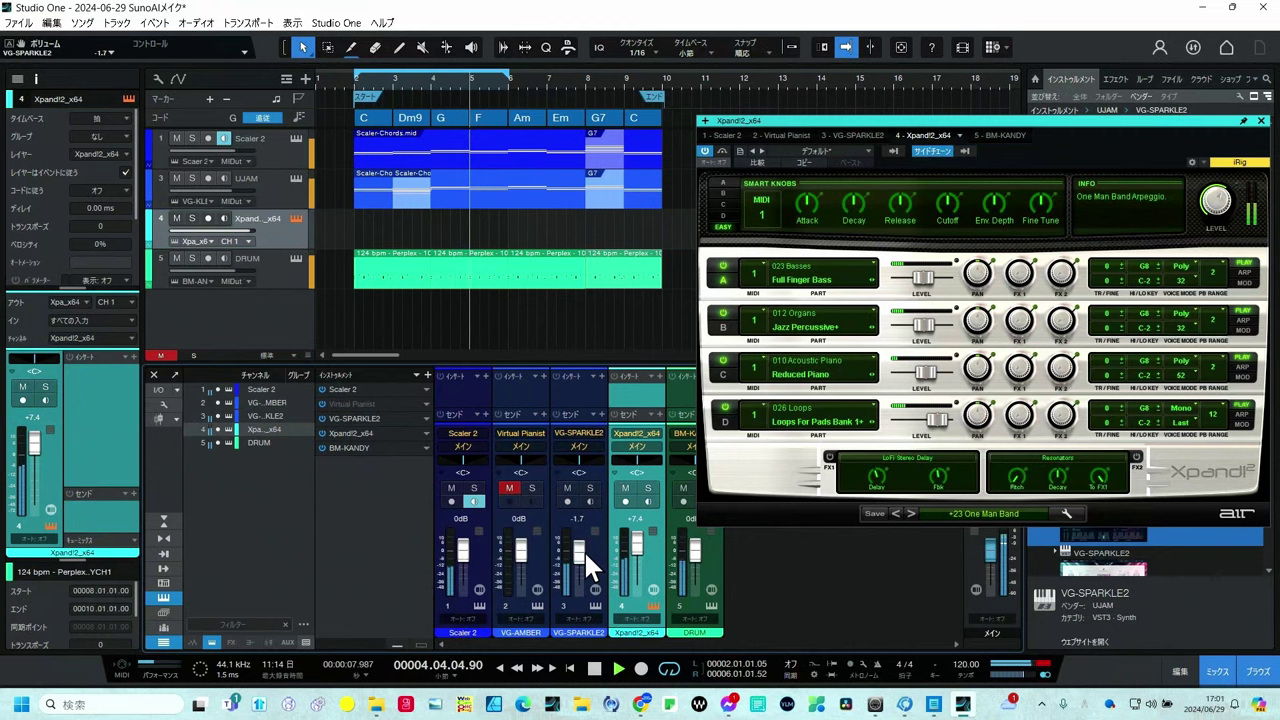
scroll(645, 553, "up", 2)
scroll(645, 553, "up", 1)
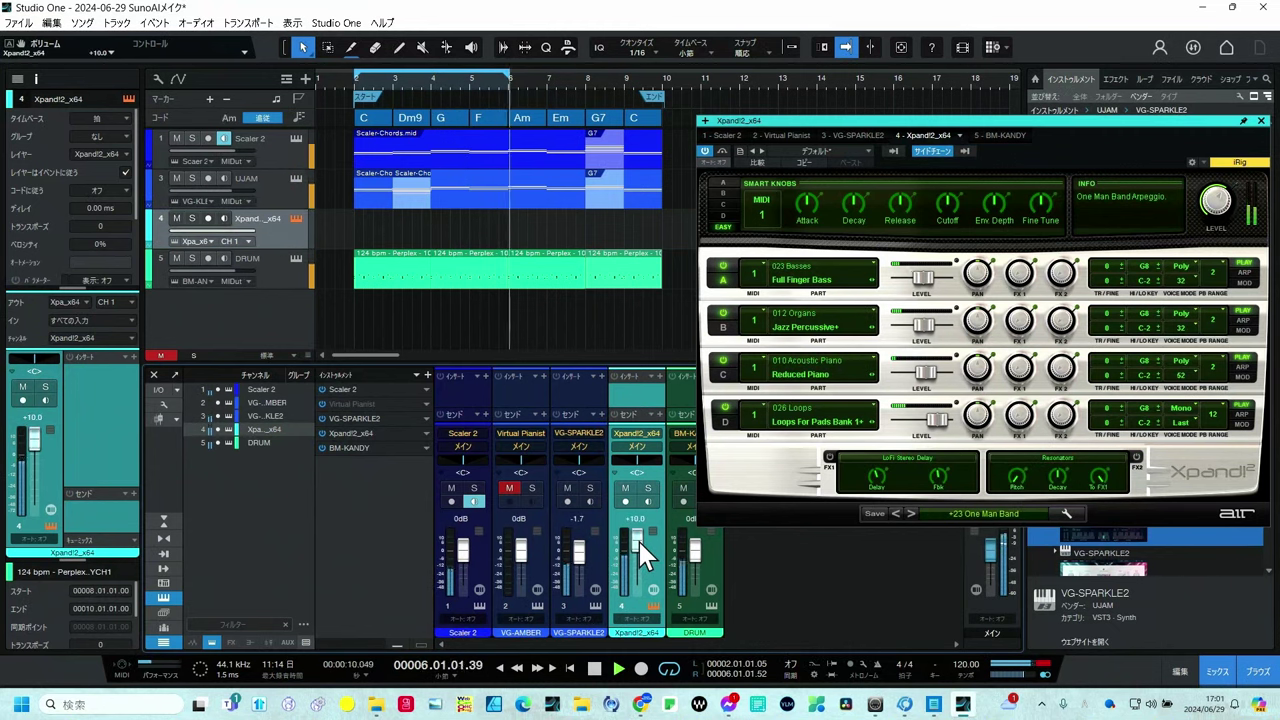
Browse the Xpand!2 presets during loop playback, settle on +27 House Band, and close the instrument window.
left_click(911, 513)
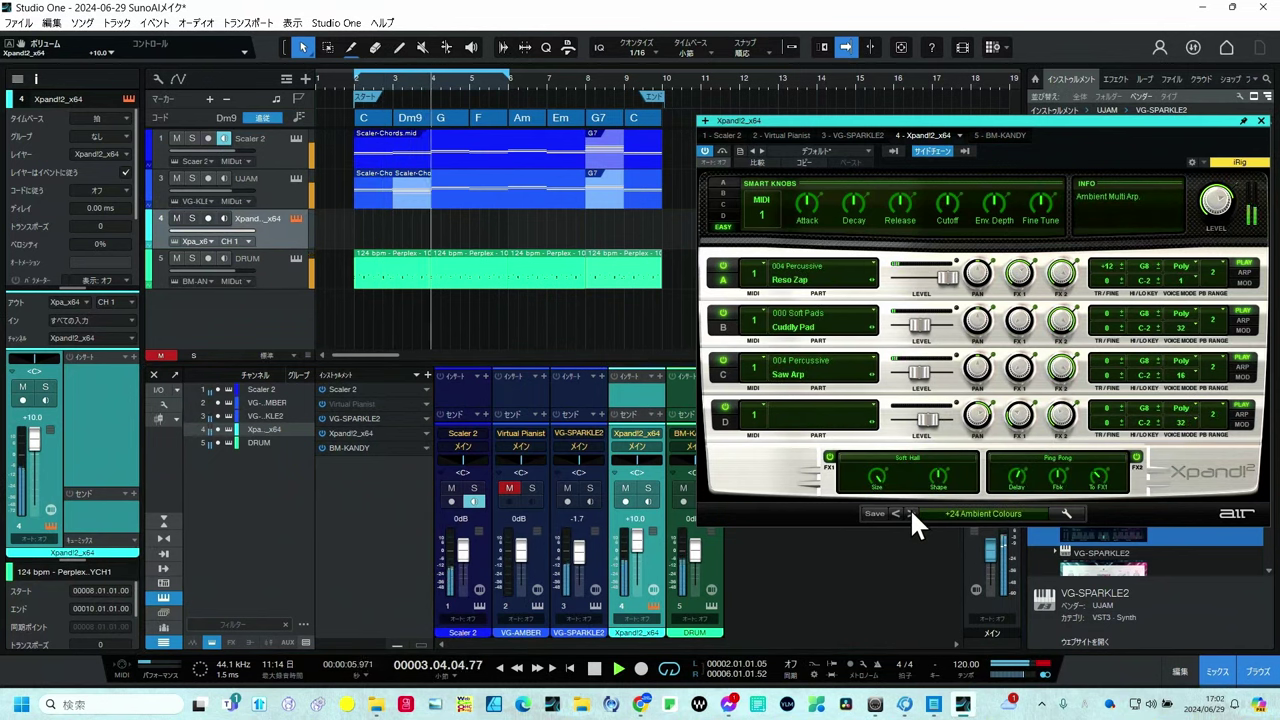
left_click(911, 513)
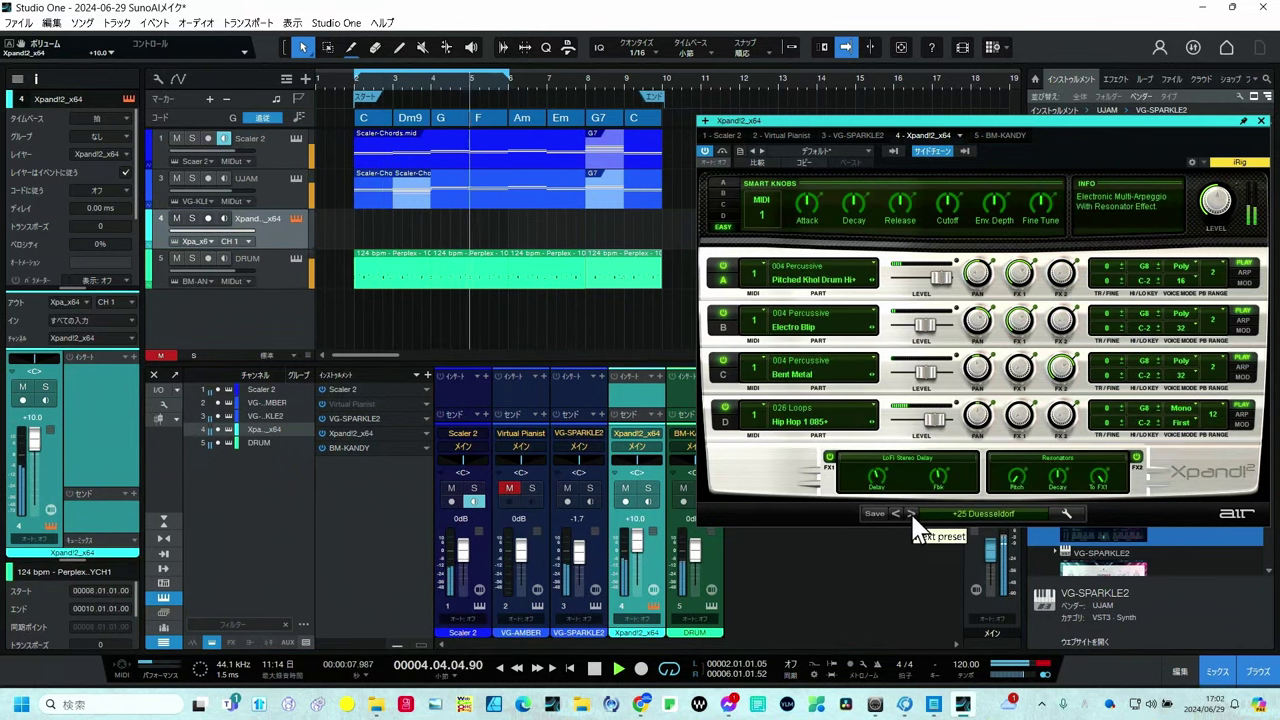
left_click(911, 513)
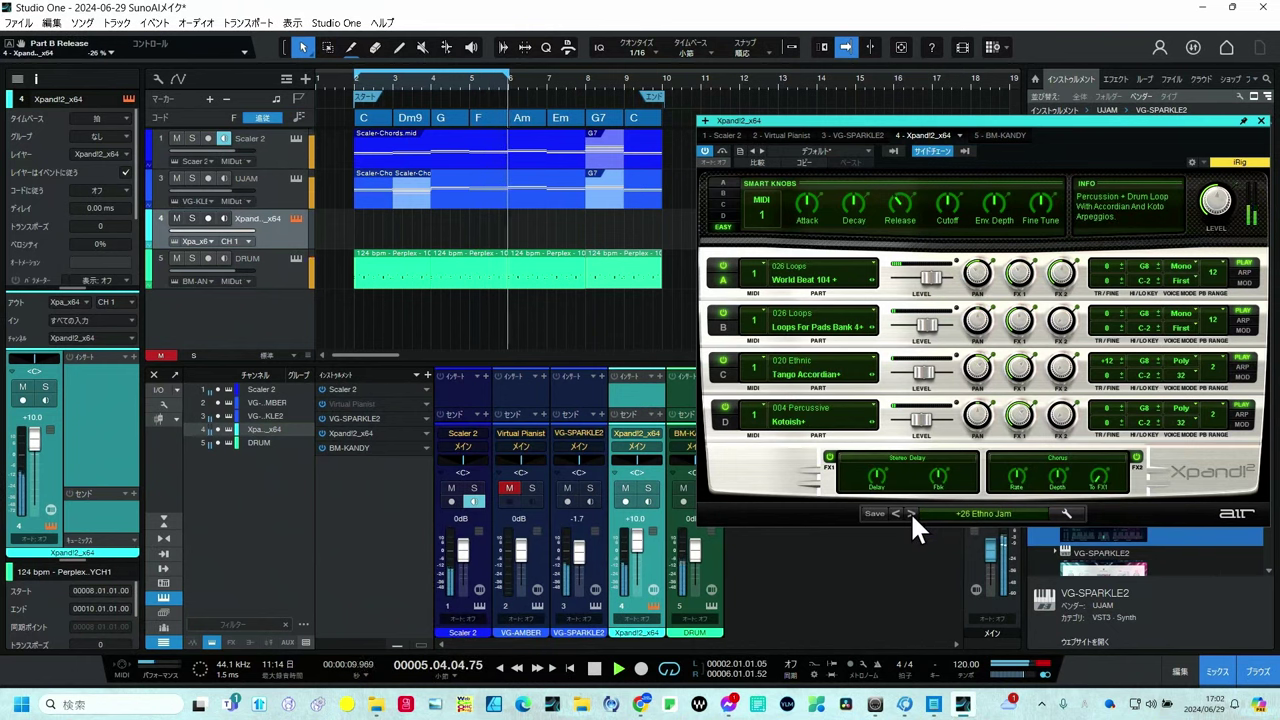
left_click(910, 513)
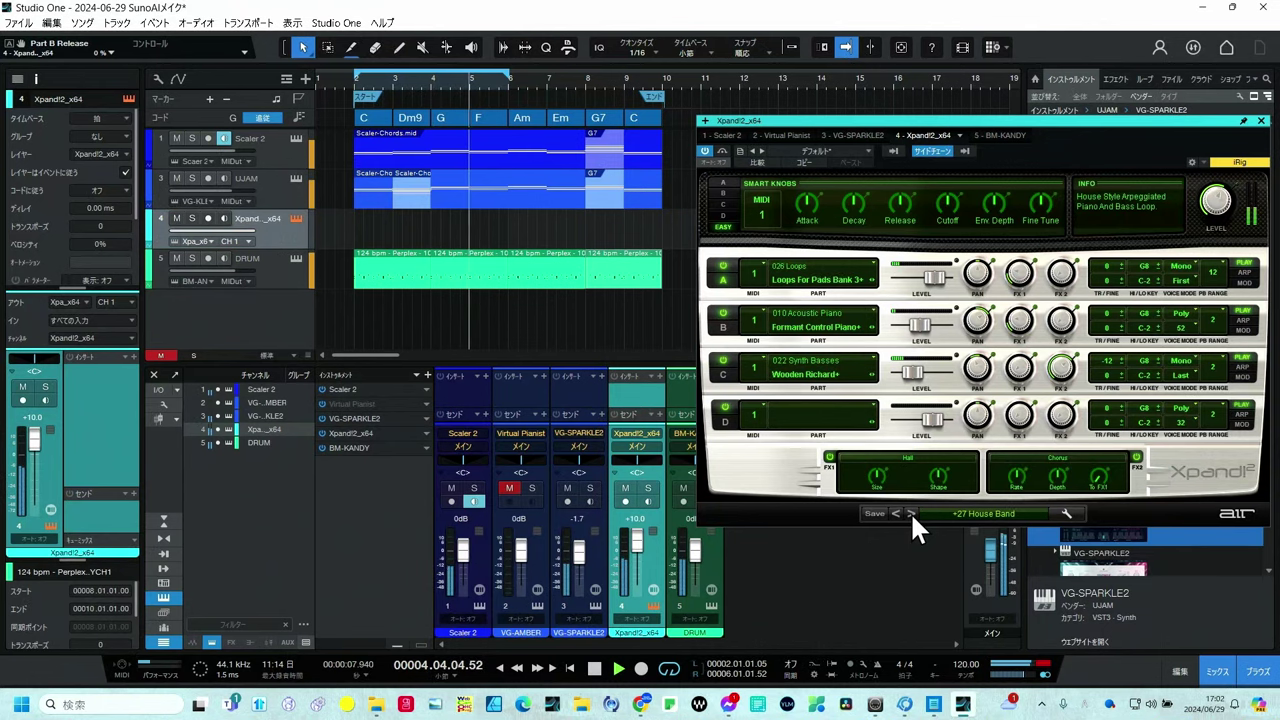
key("p")
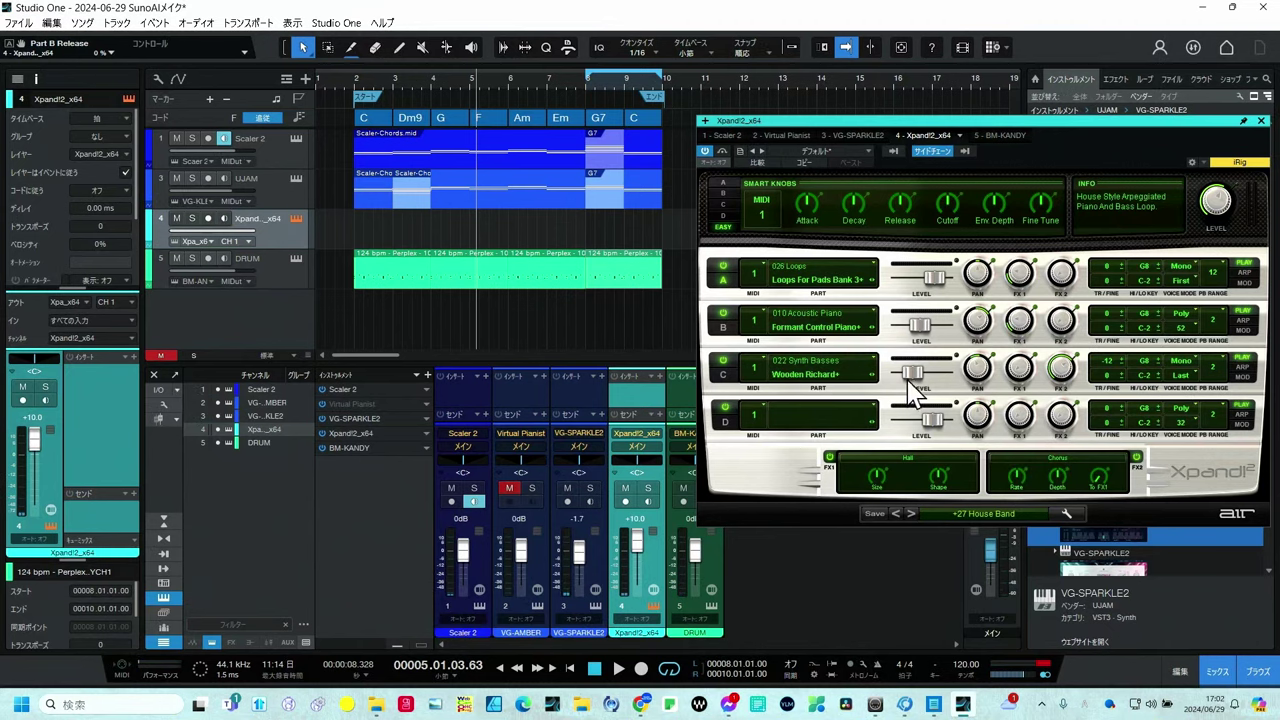
left_click(959, 122)
left_click(1172, 122)
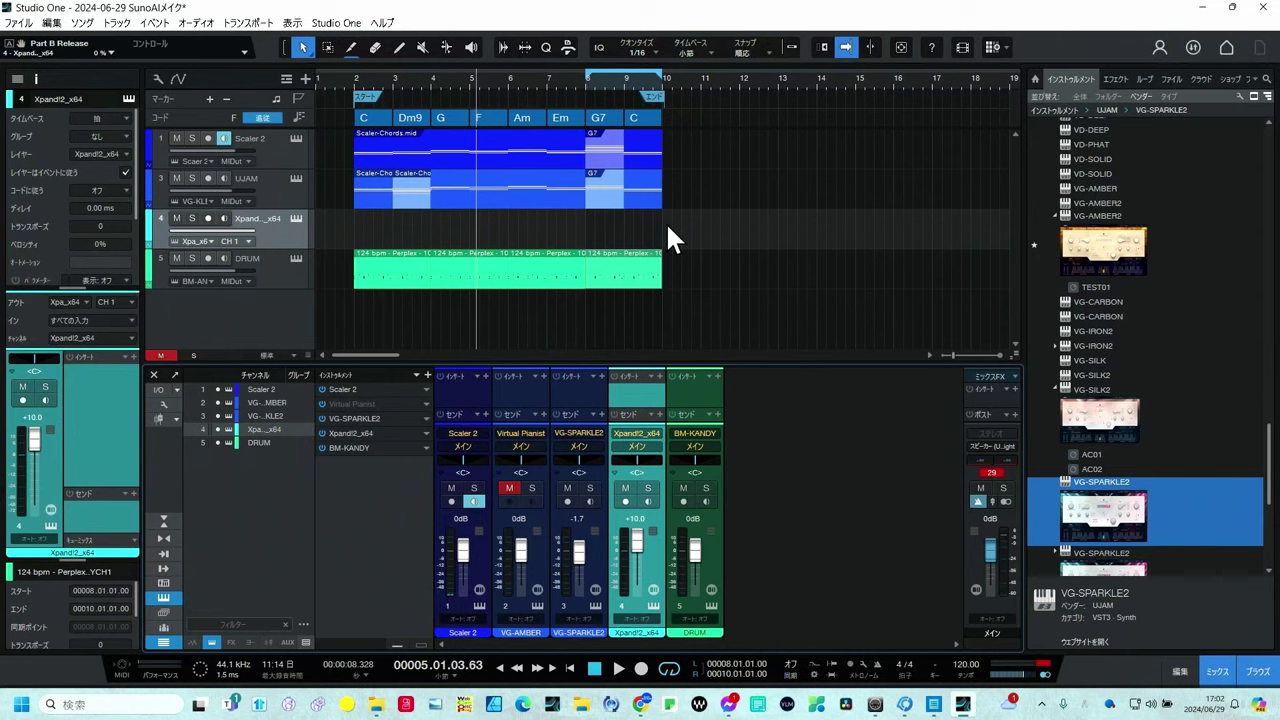
Export the mixdown as a 16-bit, 44.1 kHz Wave file named M4, covering the range between the song start and end markers.
left_click(18, 22)
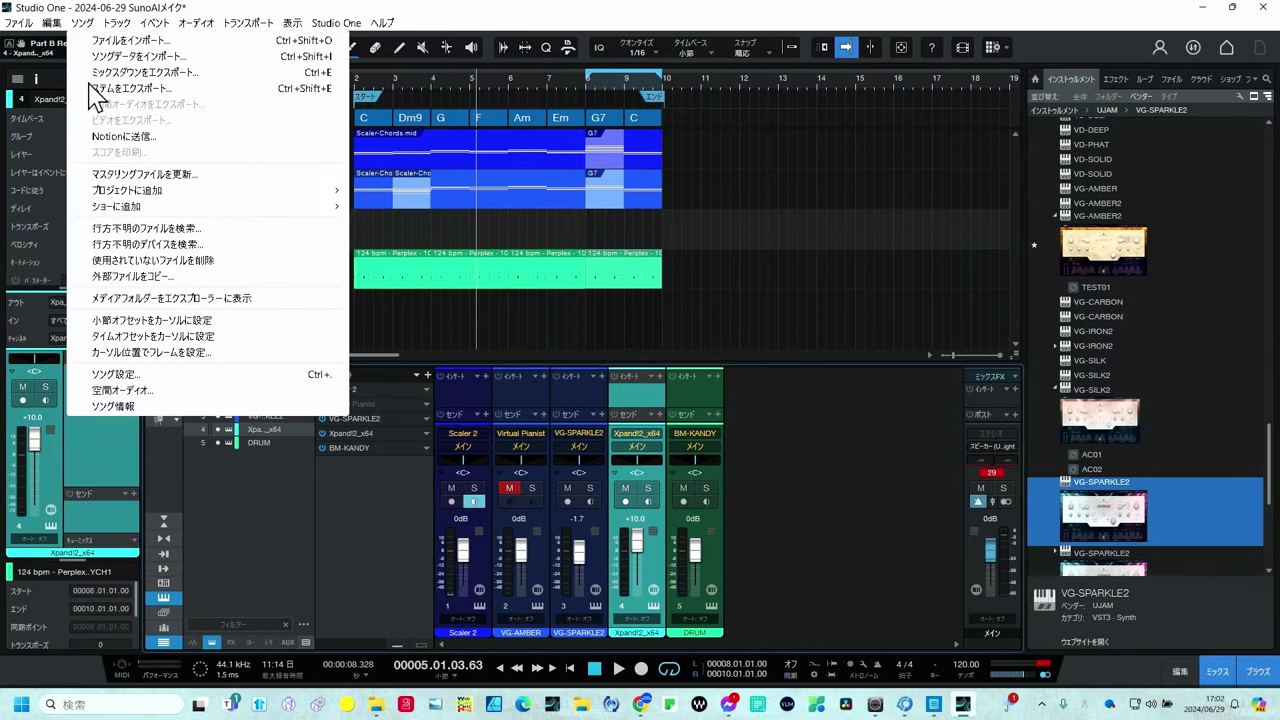
left_click(87, 75)
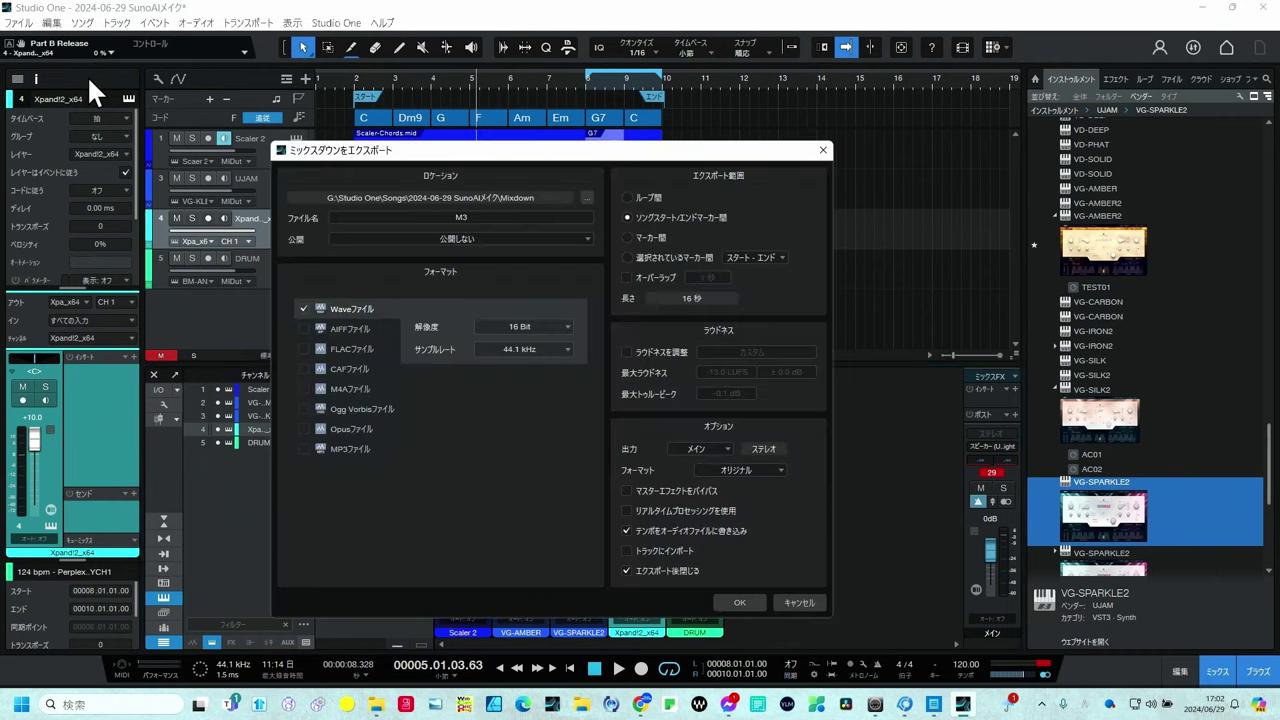
left_click(482, 214)
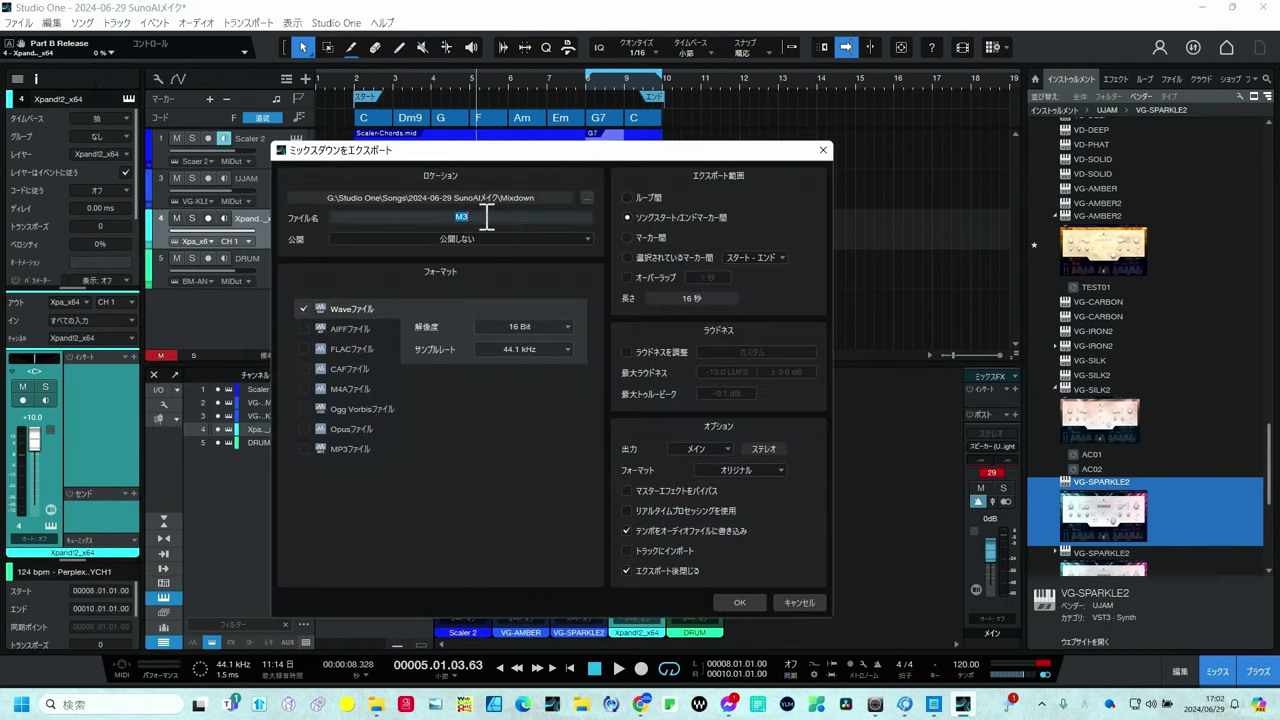
type("M4")
left_click(728, 600)
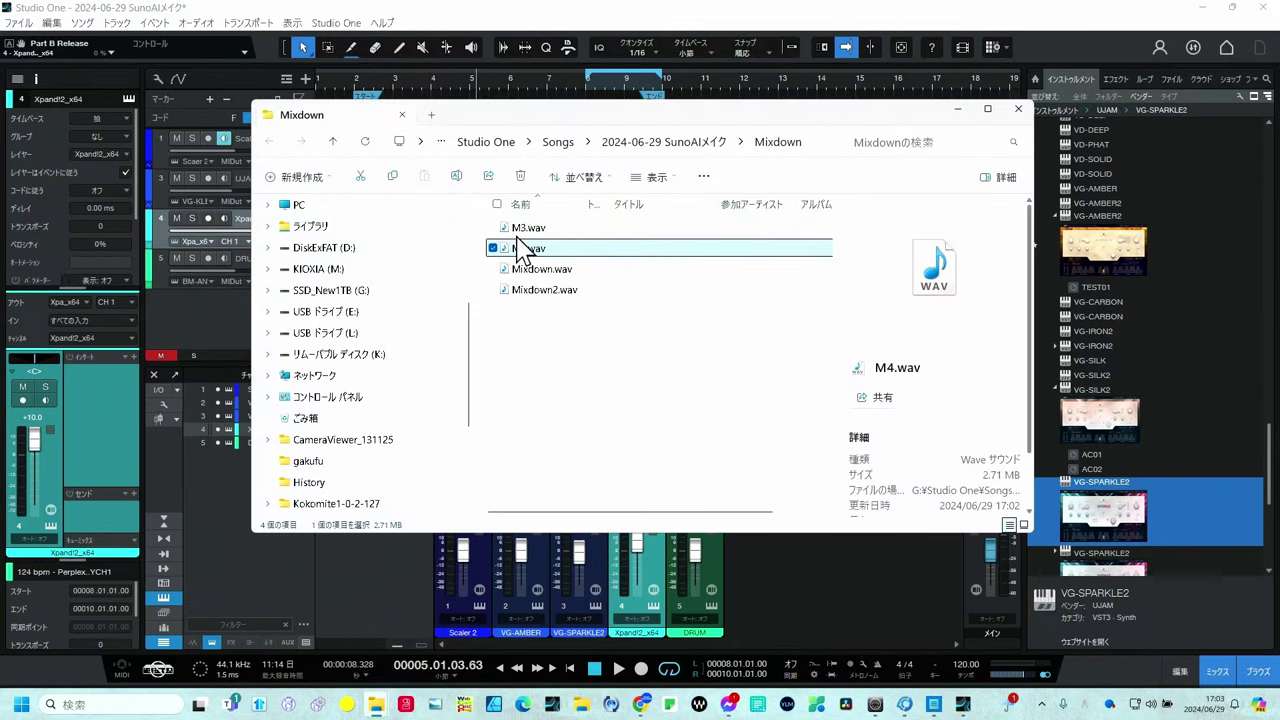
Check the M3 and M4 Wave files in the Mixdown folder, minimize it, and switch to Suno's Create page in the browser.
left_click(520, 229)
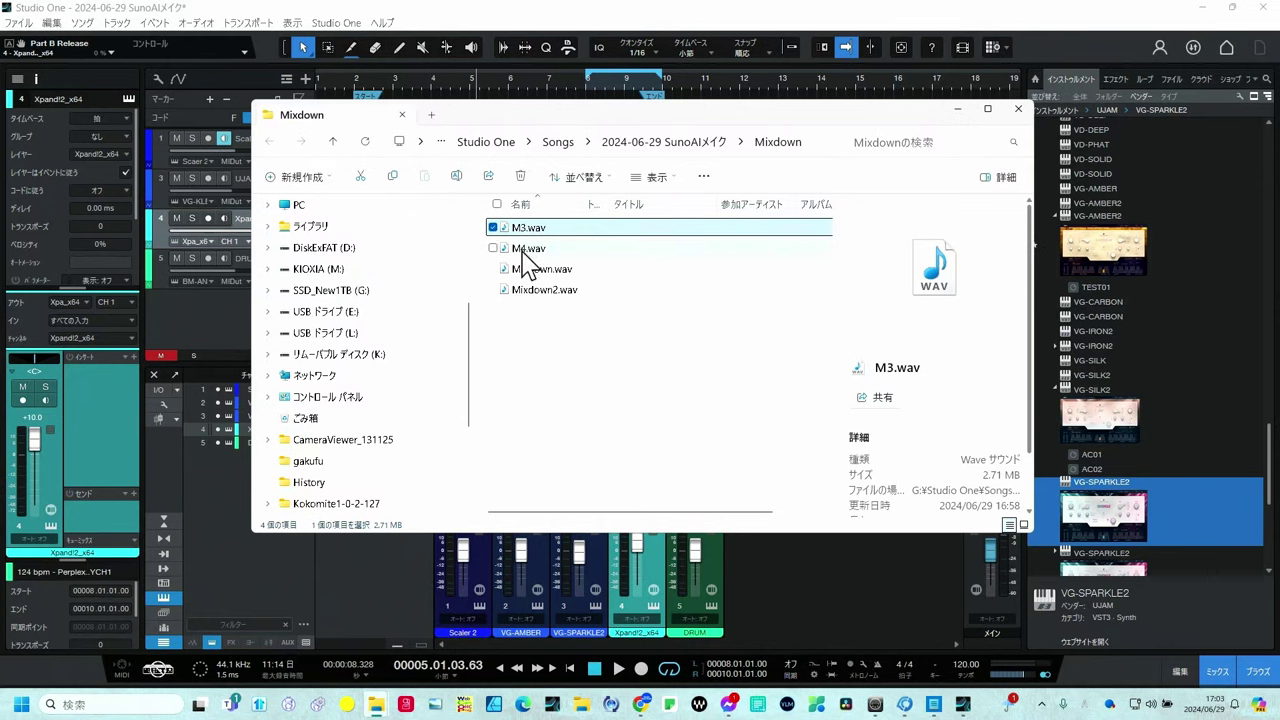
left_click(526, 250)
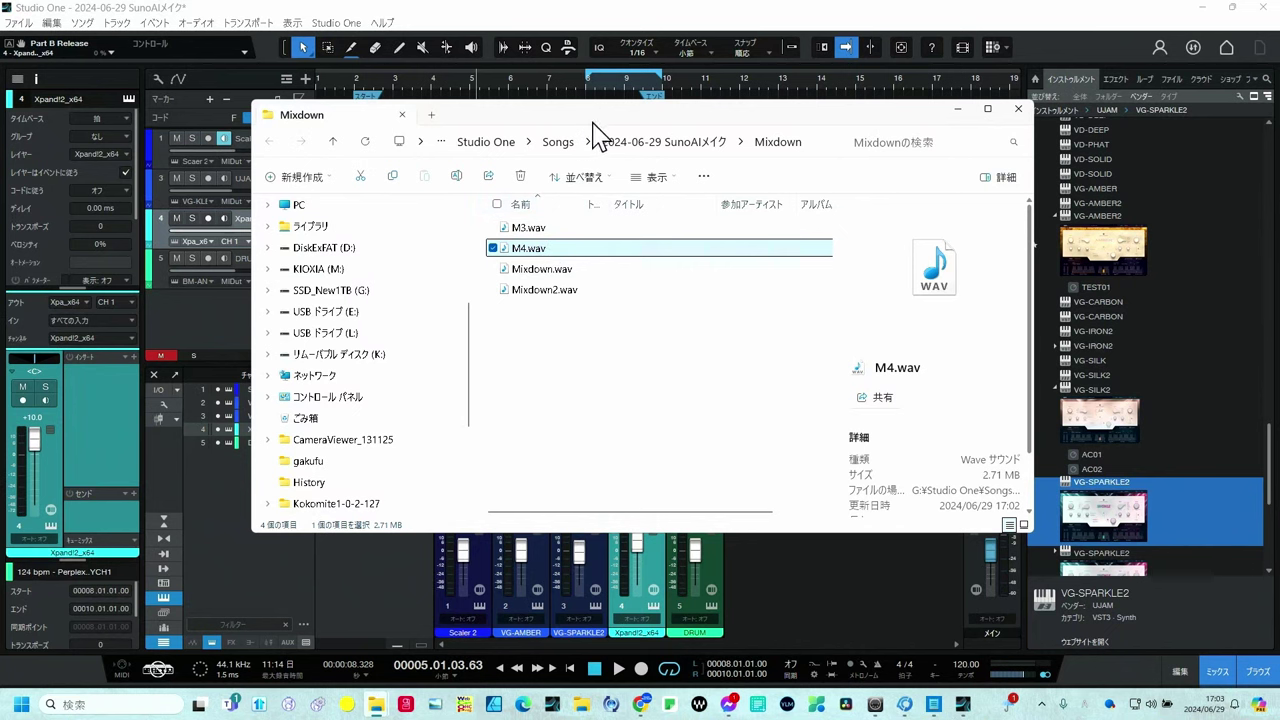
key("super+Down")
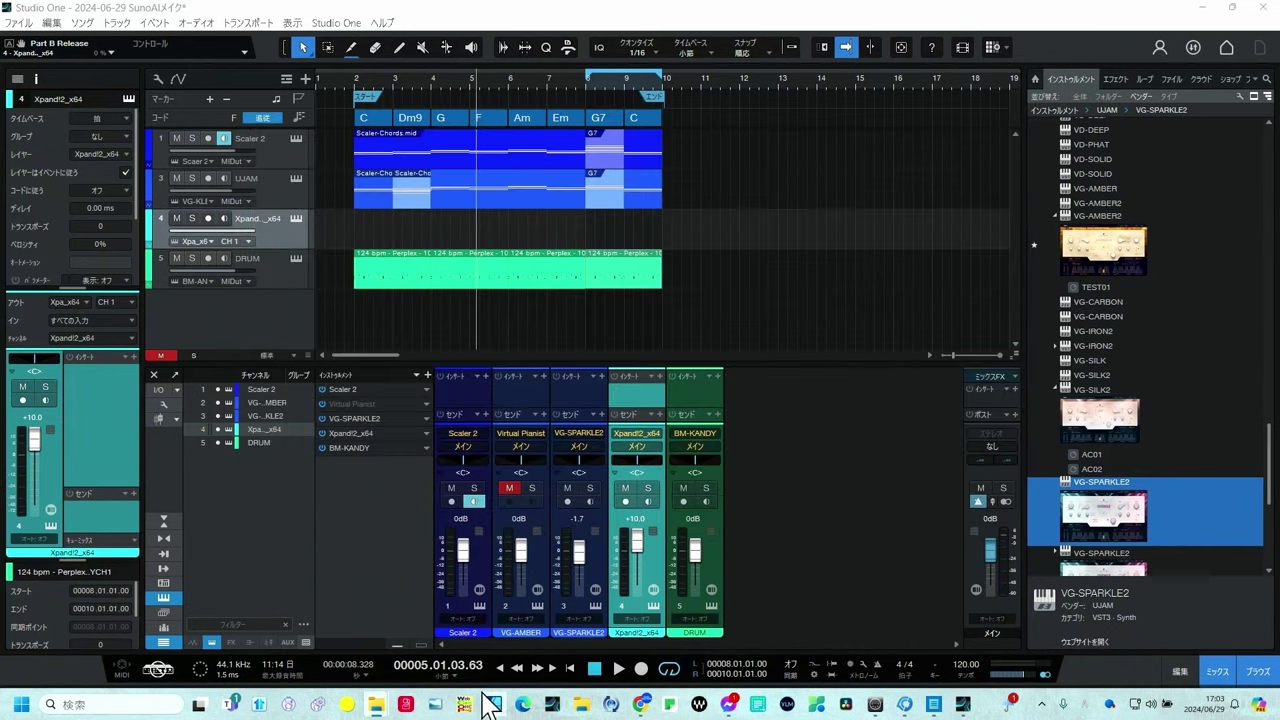
left_click(317, 705)
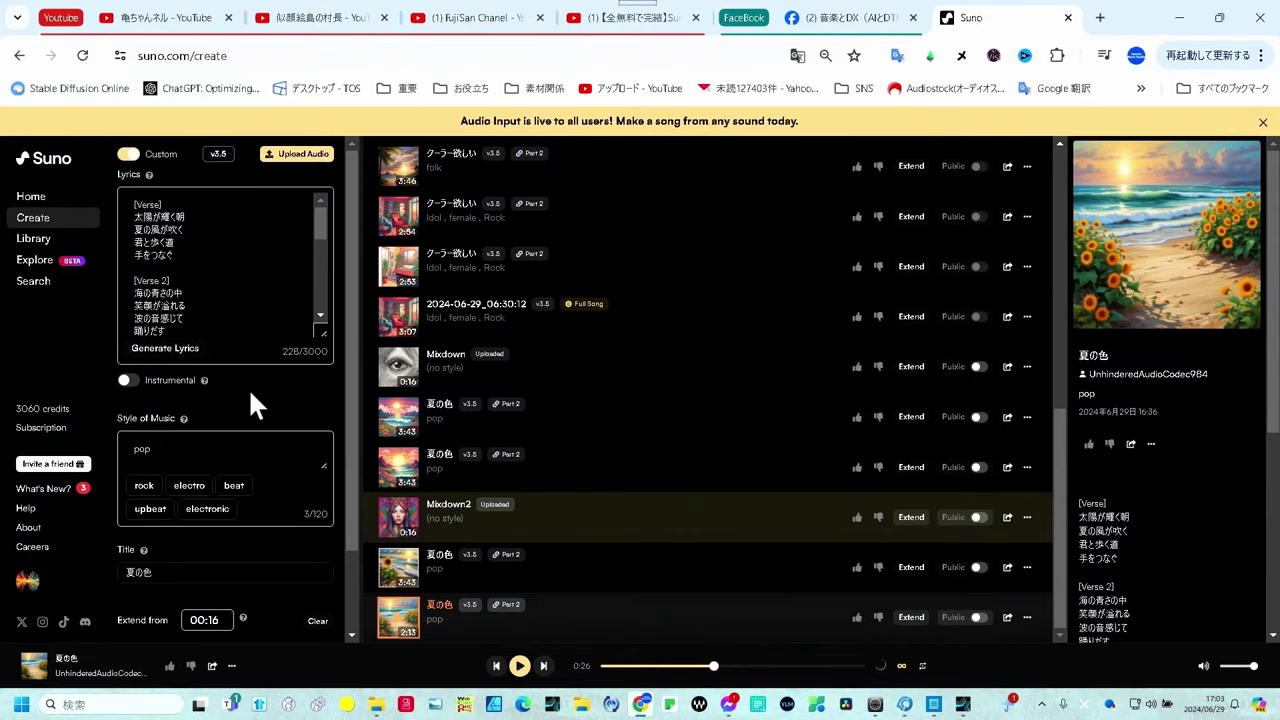